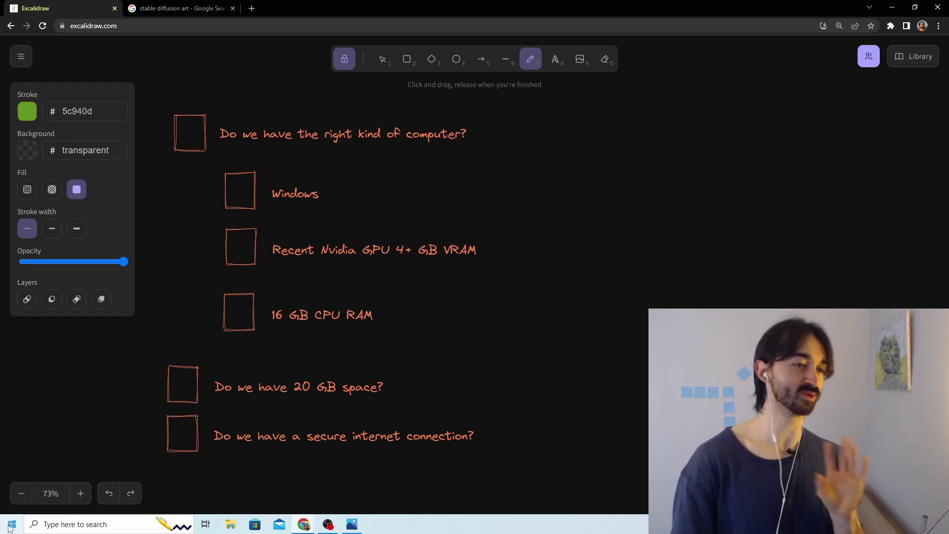
# - Draw a green check mark in the checklist box beside "Windows"
pyautogui.moveTo(232, 186); pyautogui.dragTo(332, 146)
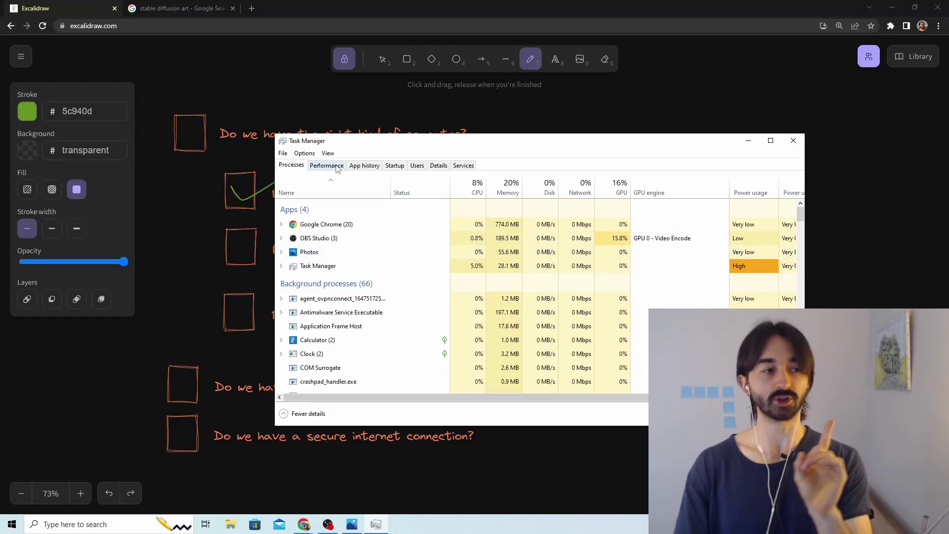
# - Look through the Memory and Disk 0 (G:) performance details in Task Manager, ending on the GPU 0 details
pyautogui.click(327, 166)
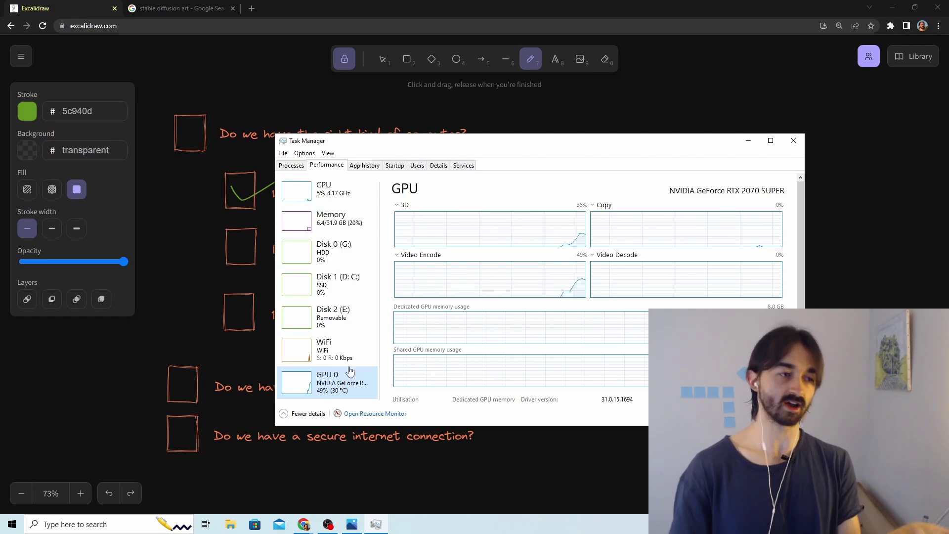
pyautogui.click(330, 220)
pyautogui.click(330, 256)
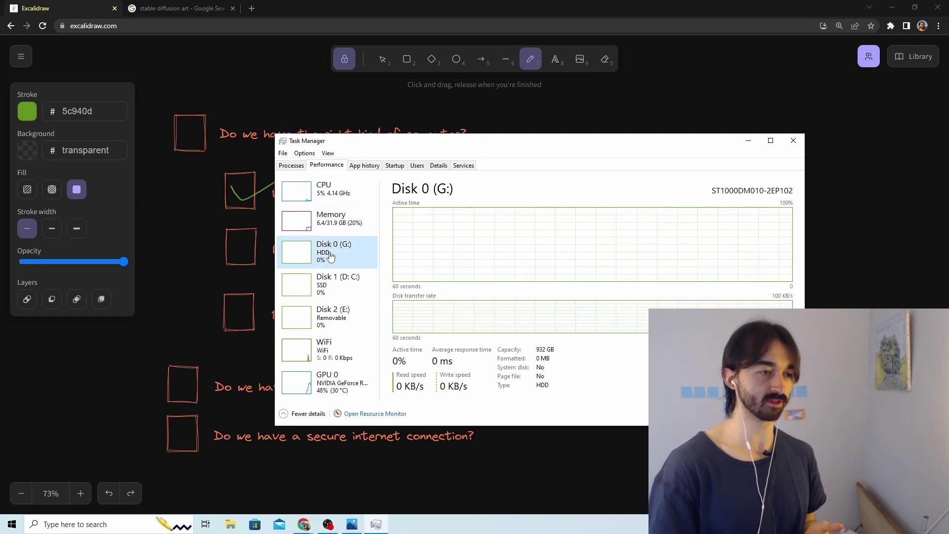
pyautogui.click(330, 384)
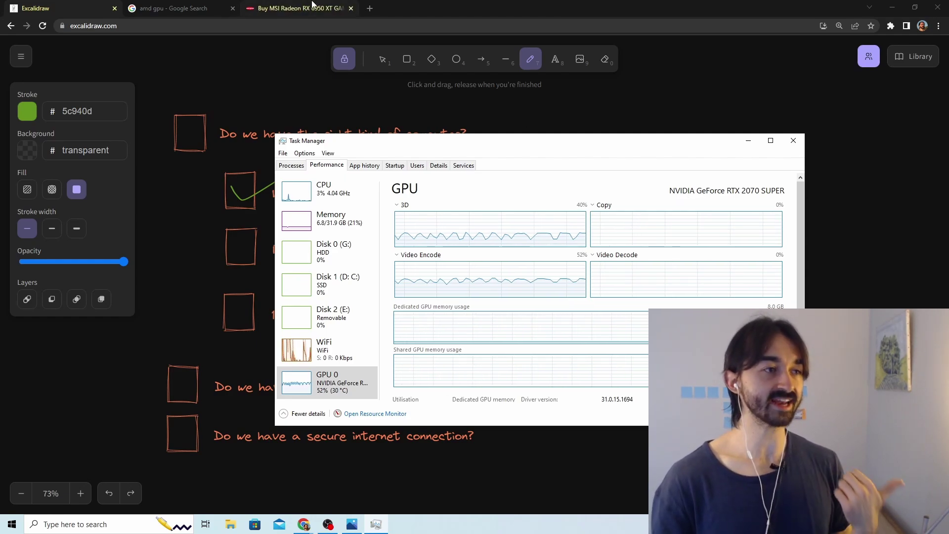
# - Compare the GPU model in Task Manager with the MSI Radeon RX 6950 XT product page, highlighting the product's title
pyautogui.click(295, 9)
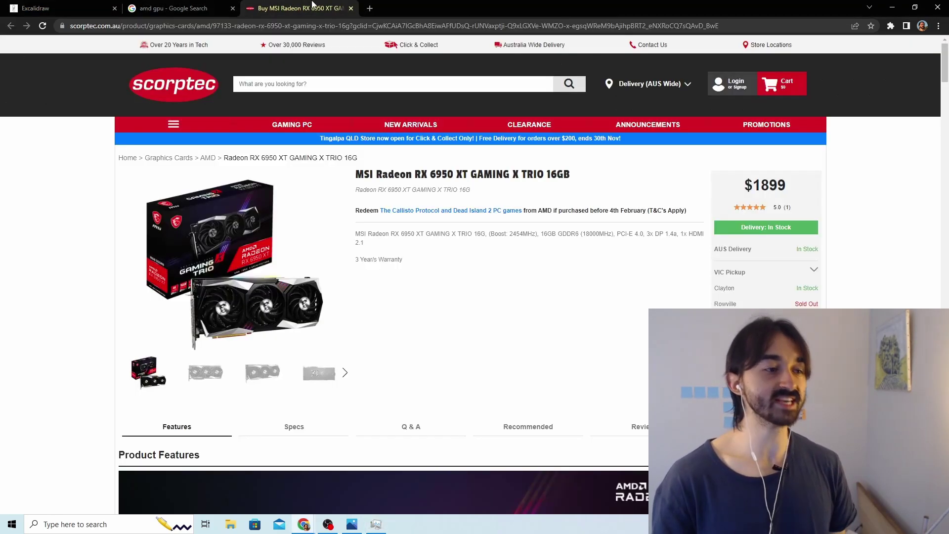
pyautogui.click(376, 524)
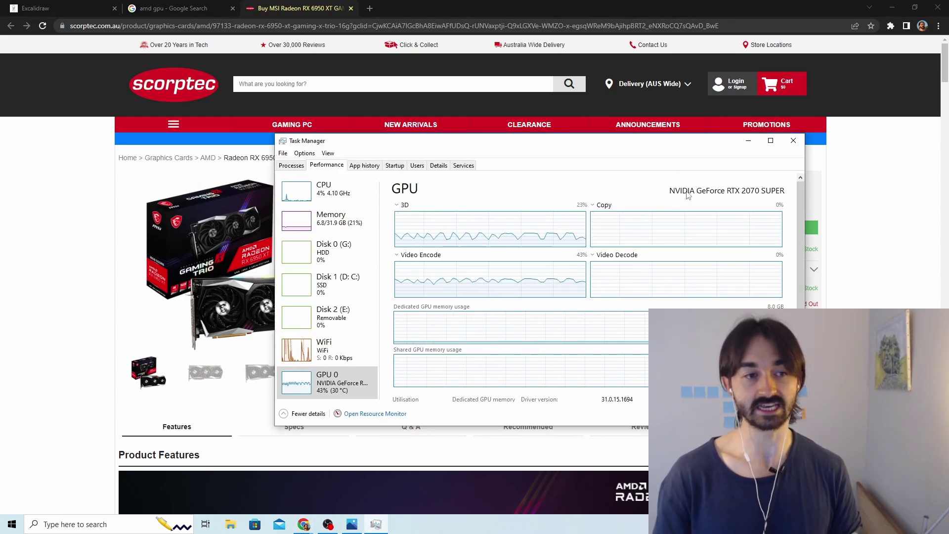
pyautogui.click(455, 6)
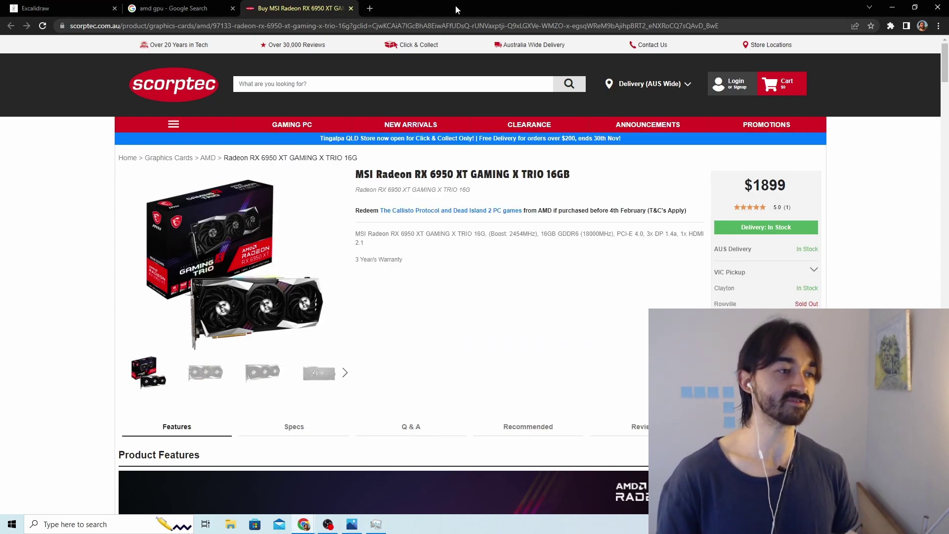
pyautogui.moveTo(383, 174); pyautogui.dragTo(421, 175)
pyautogui.click(385, 522)
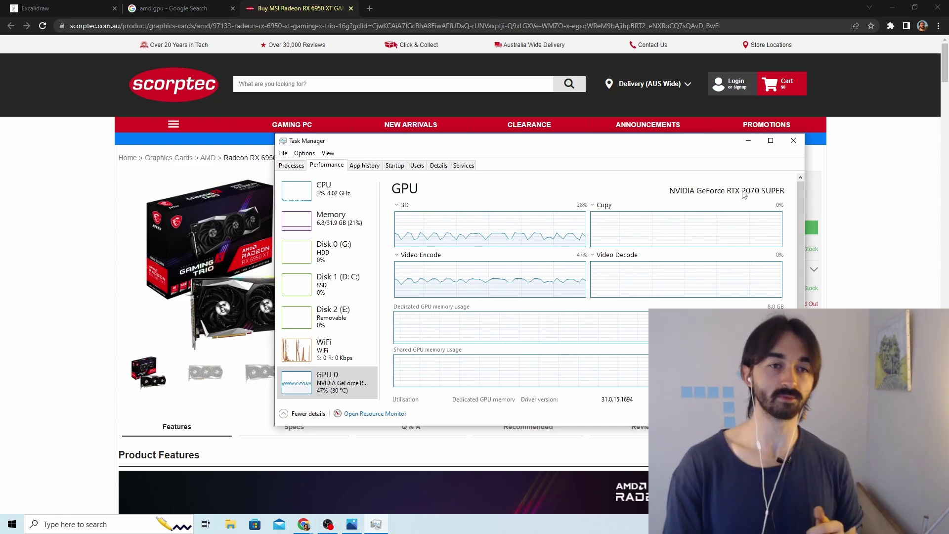
pyautogui.click(854, 203)
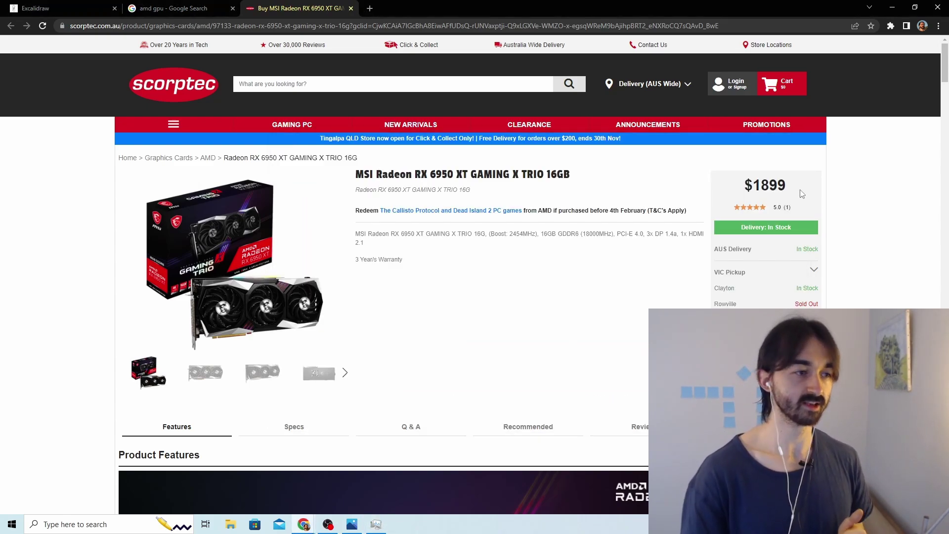
pyautogui.moveTo(373, 174); pyautogui.dragTo(355, 177)
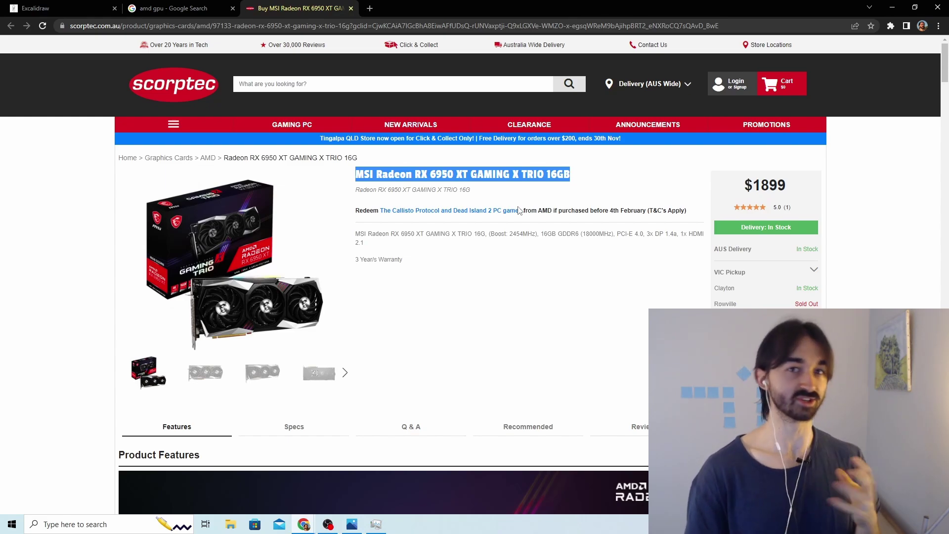
# - Return to Task Manager and examine the GPU's dedicated memory details
pyautogui.click(375, 524)
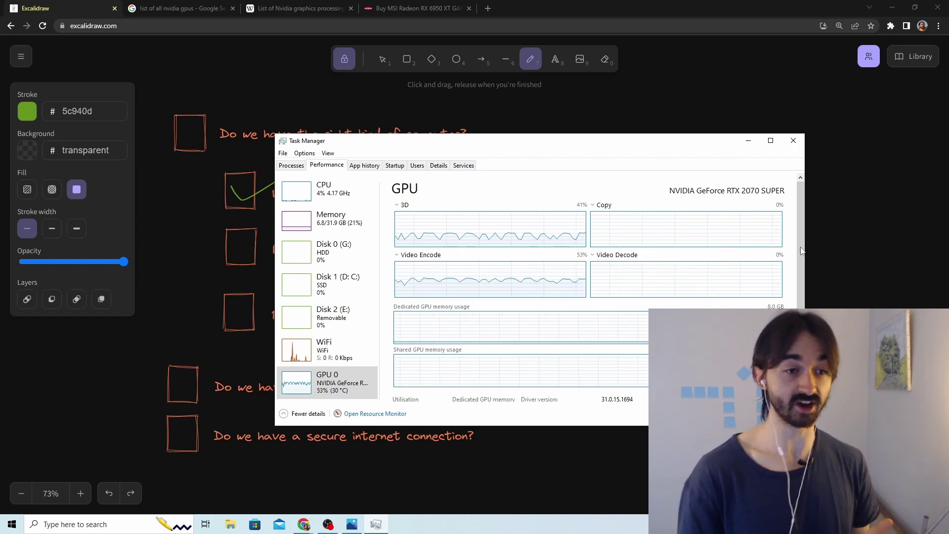
pyautogui.moveTo(799, 209); pyautogui.dragTo(797, 280)
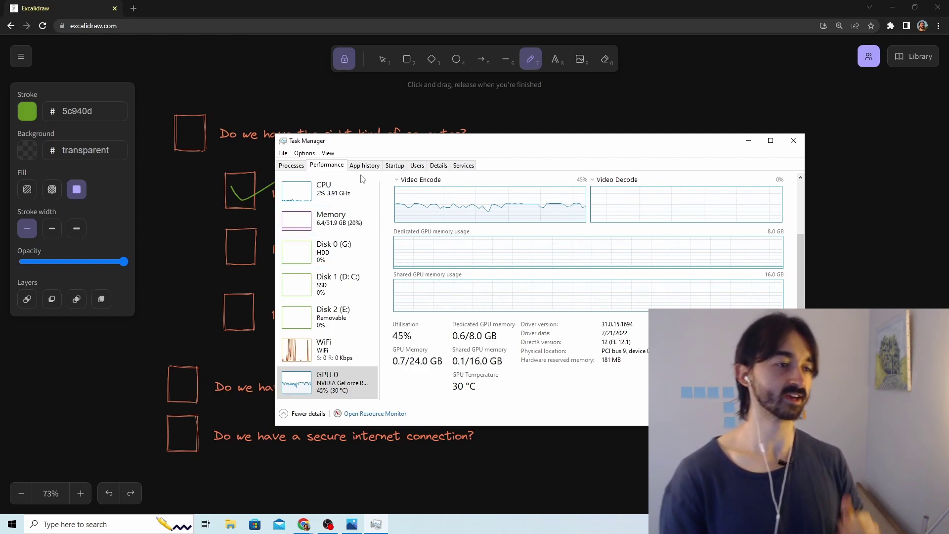
pyautogui.scroll(2, 672, 236)
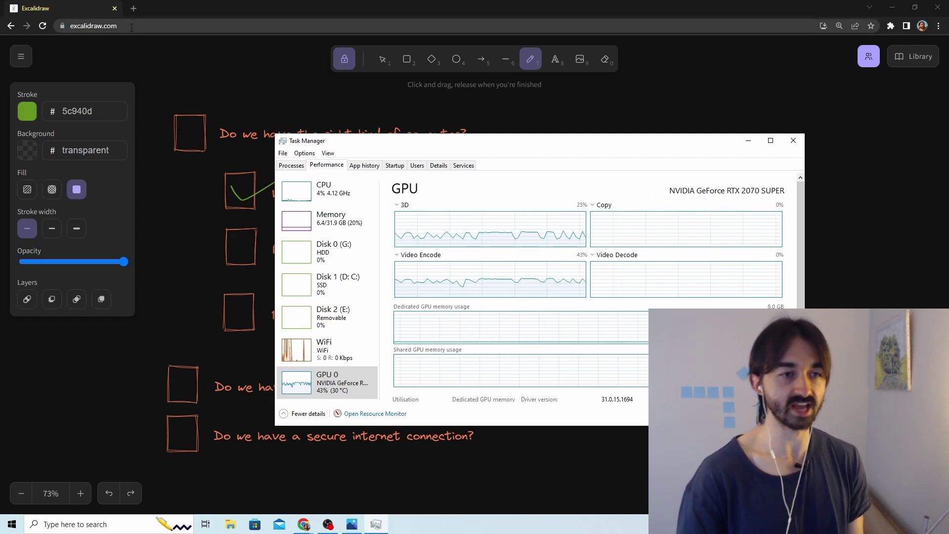
# - Search the web for "how old is the nvidia gforce rtx 2070 super", highlight the card's launch date, and close the results
pyautogui.click(134, 6)
pyautogui.write('hopw')
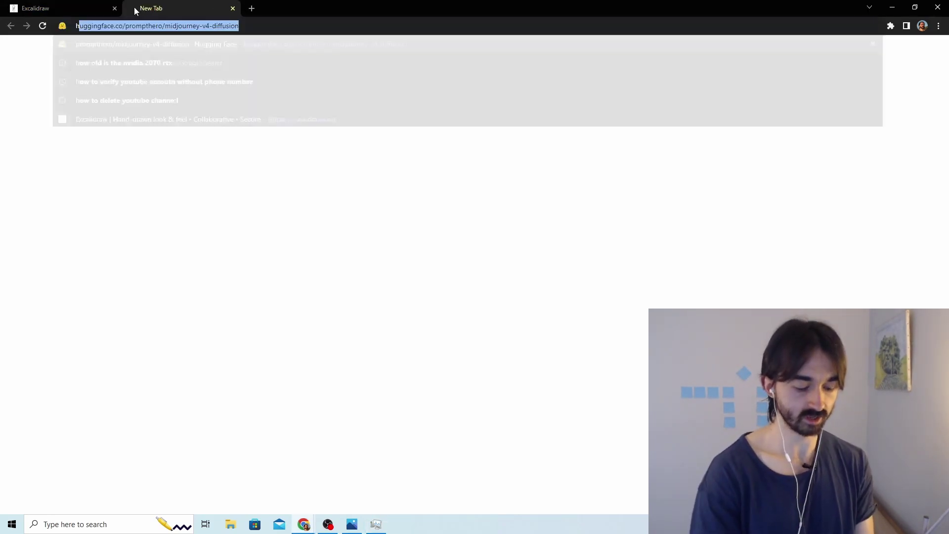
pyautogui.press('BackSpace')
pyautogui.press('BackSpace')
pyautogui.write('w old is the nvidia gforce rtx 2070 super')
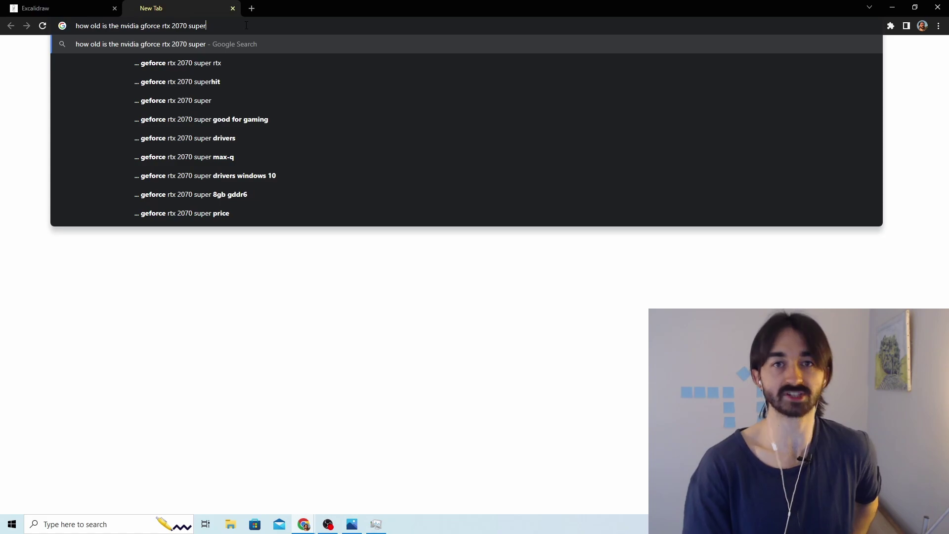
pyautogui.press('Return')
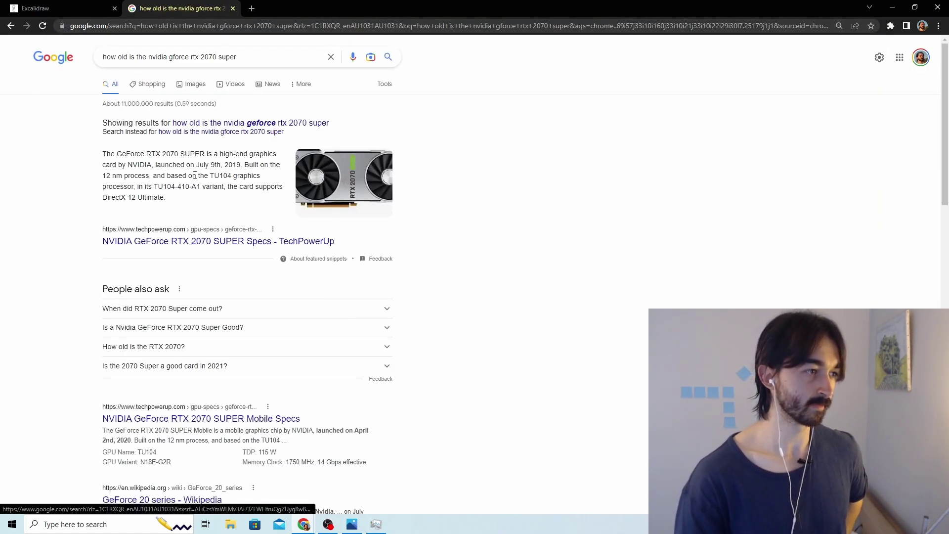
pyautogui.moveTo(204, 166); pyautogui.dragTo(240, 166)
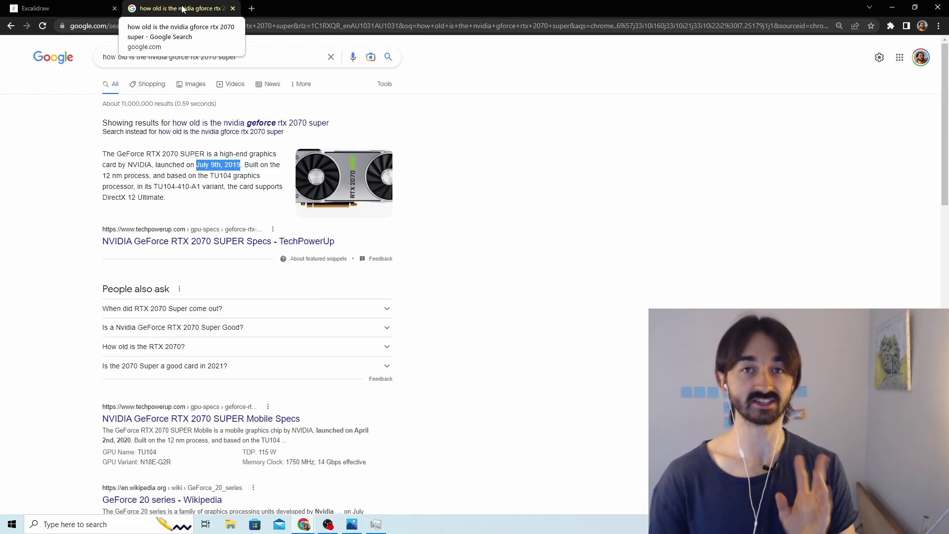
pyautogui.click(232, 8)
# - Return to the checklist and draw a green check mark in the box for "Recent Nvidia GPU 4+ GB VRAM"
pyautogui.click(375, 523)
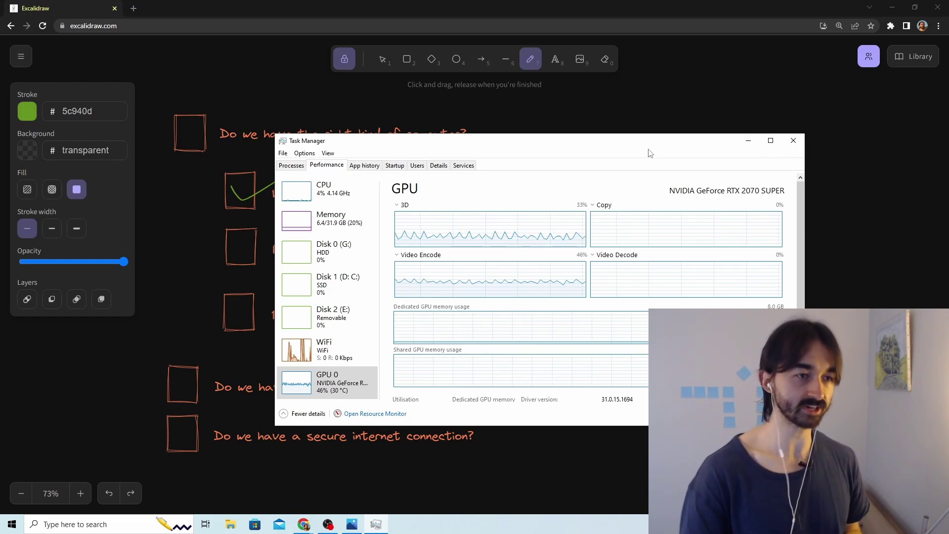
pyautogui.click(265, 211)
pyautogui.moveTo(238, 239); pyautogui.dragTo(350, 203)
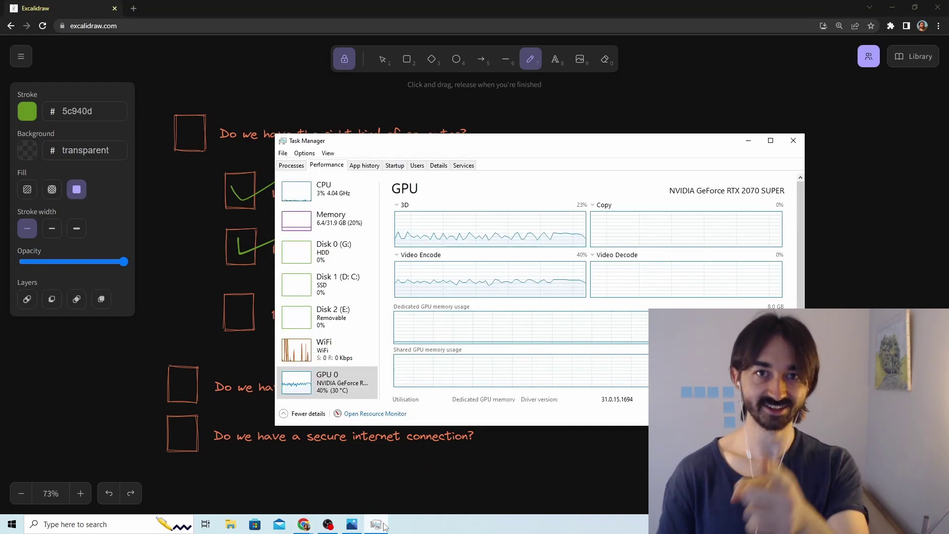
# - Bring Task Manager forward, move it clear of the checklist boxes, and view the Memory performance details
pyautogui.click(385, 526)
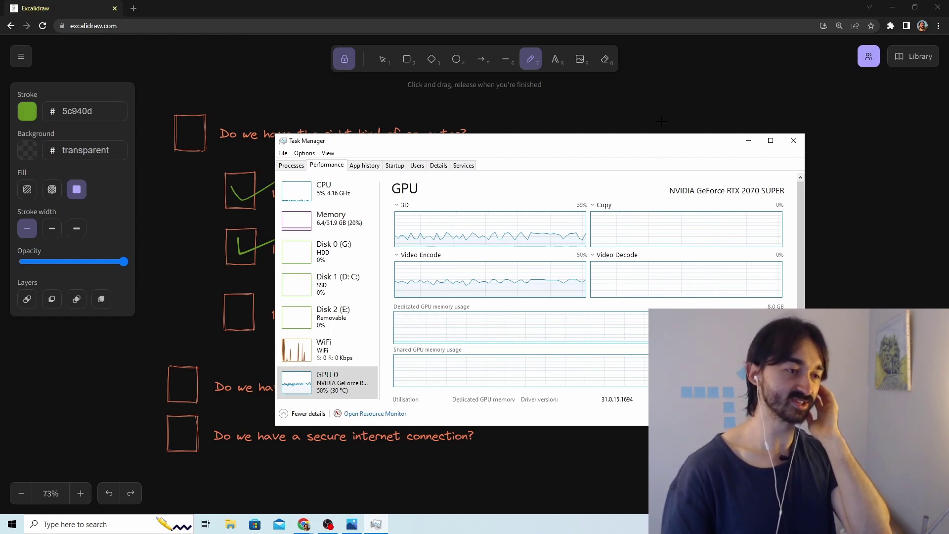
pyautogui.moveTo(496, 143); pyautogui.dragTo(543, 123)
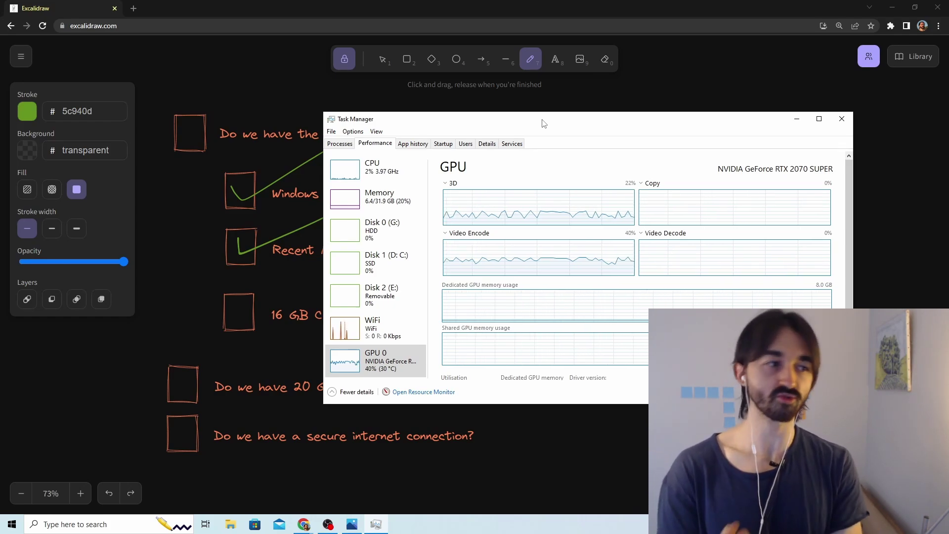
pyautogui.moveTo(568, 119); pyautogui.dragTo(613, 105)
pyautogui.click(413, 193)
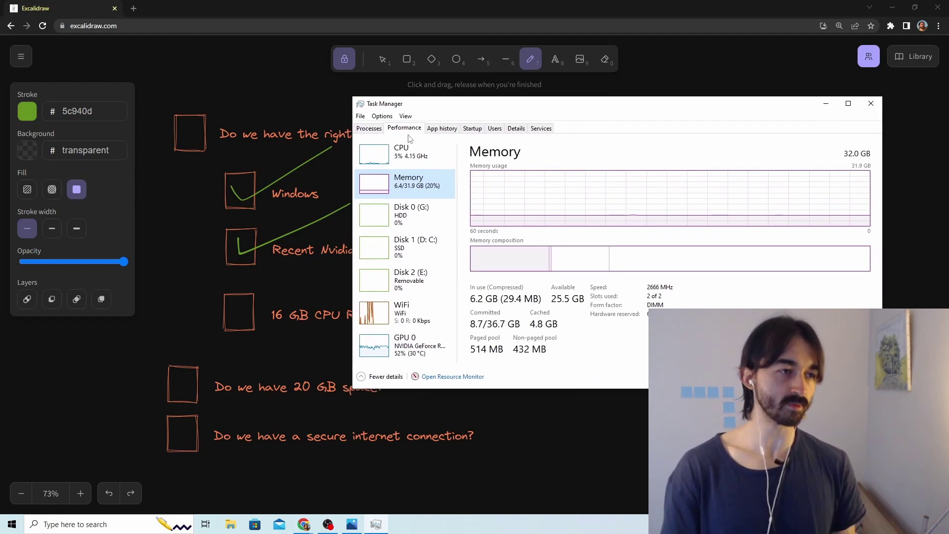
pyautogui.click(429, 354)
pyautogui.click(396, 185)
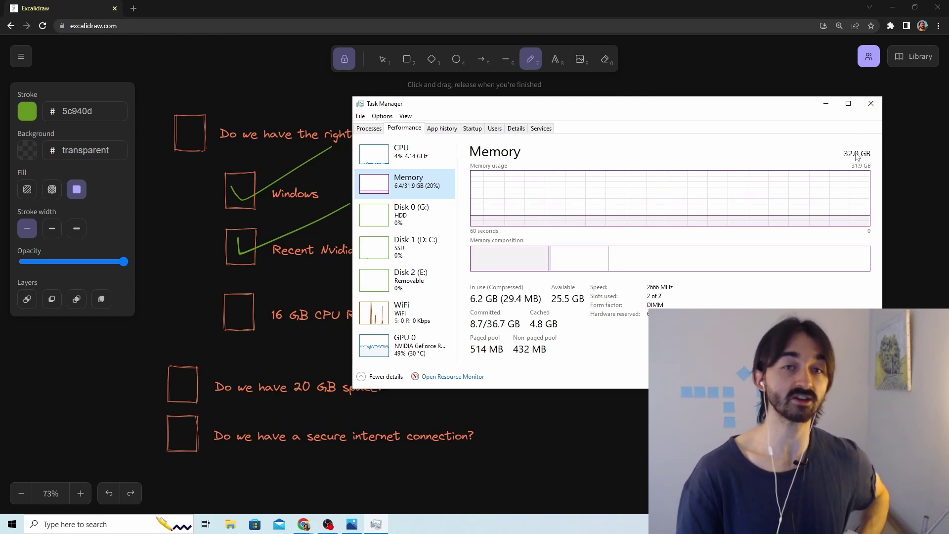
# - Close Task Manager and draw green check marks for "16 GB CPU RAM" and "Do we have the right kind of computer?"
pyautogui.click(871, 104)
pyautogui.moveTo(236, 308)
pyautogui.mouseDown()
pyautogui.moveTo(239, 327)
pyautogui.moveTo(357, 246)
pyautogui.mouseUp()
pyautogui.moveTo(179, 125); pyautogui.dragTo(248, 83)
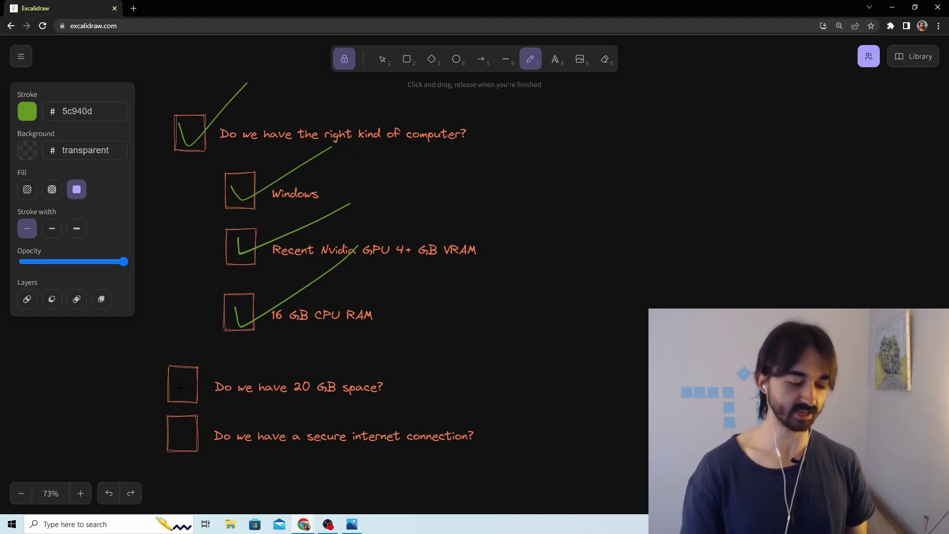
# - Check the free space on Local Disk (C:) through its properties in File Explorer, then dismiss the properties
pyautogui.click(230, 527)
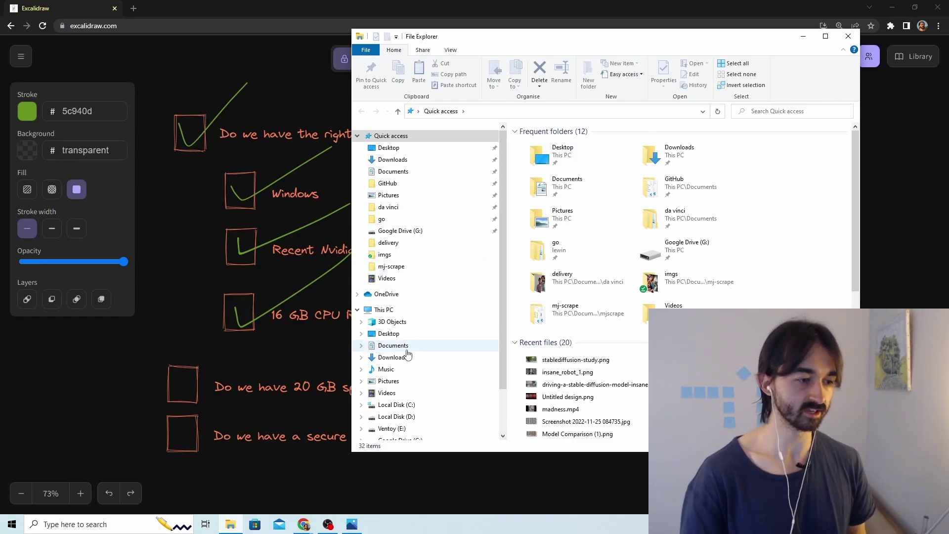
pyautogui.click(409, 408)
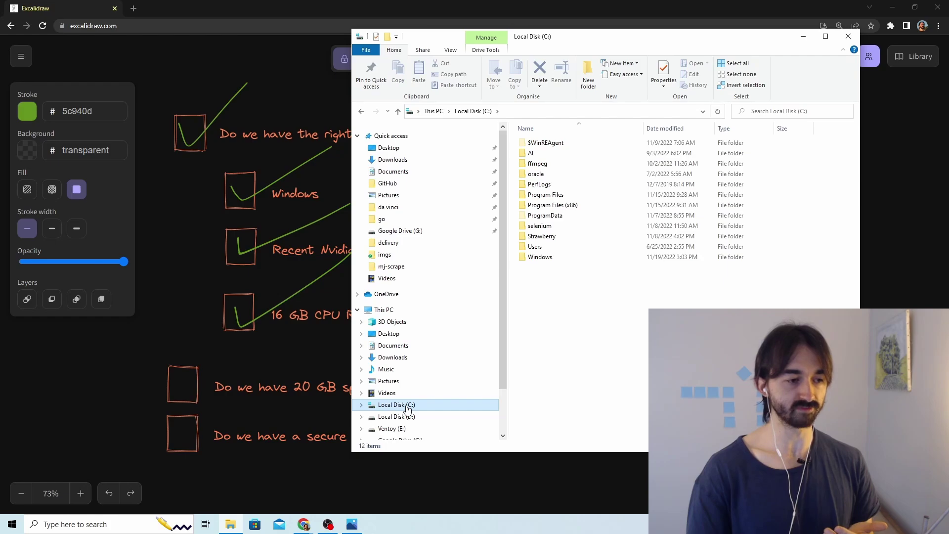
pyautogui.rightClick(407, 409)
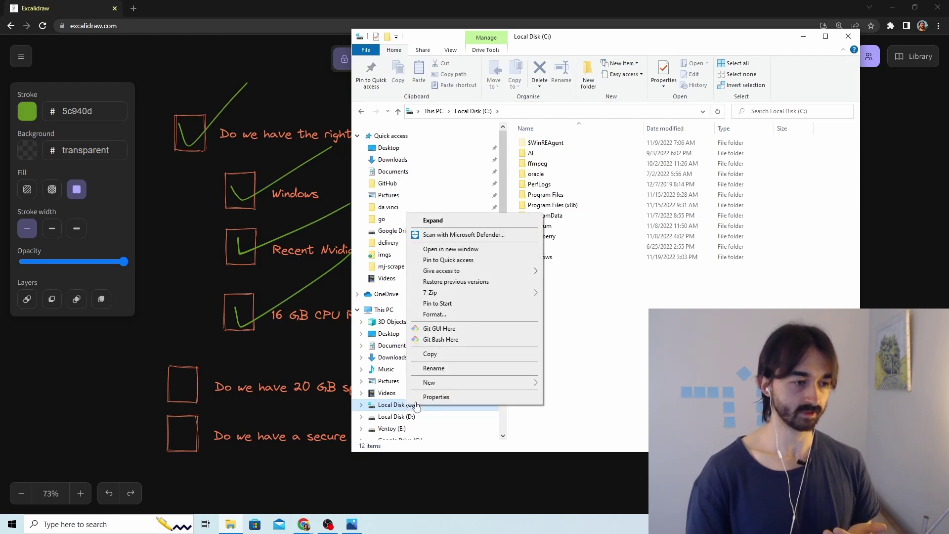
pyautogui.click(428, 396)
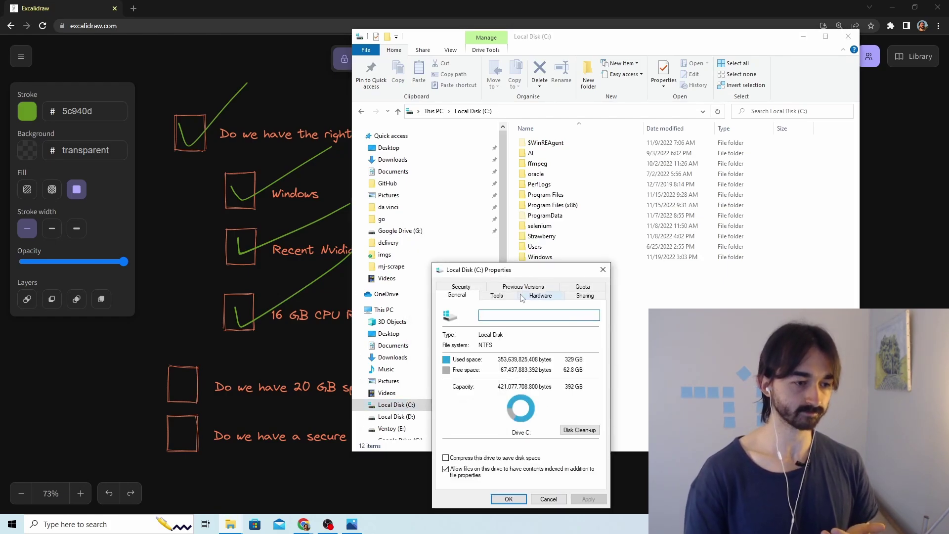
pyautogui.moveTo(566, 276); pyautogui.dragTo(574, 103)
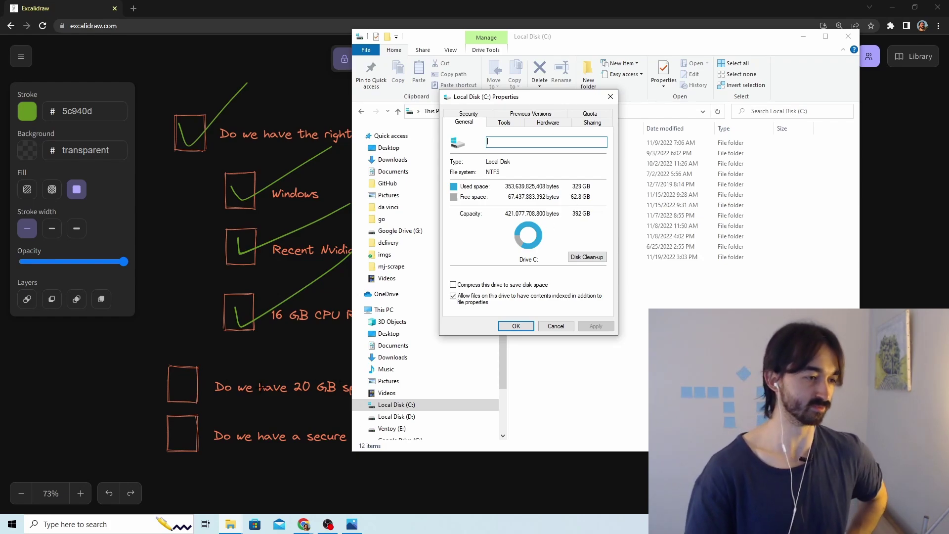
pyautogui.click(555, 326)
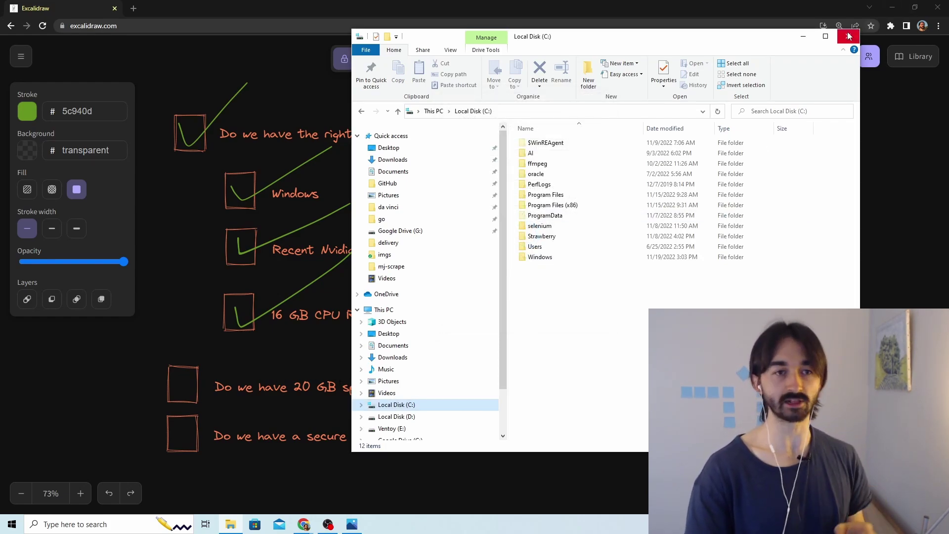
# - Close File Explorer and draw a green check mark in the box for "Do we have 20 GB space?"
pyautogui.click(848, 36)
pyautogui.moveTo(176, 377); pyautogui.dragTo(241, 358)
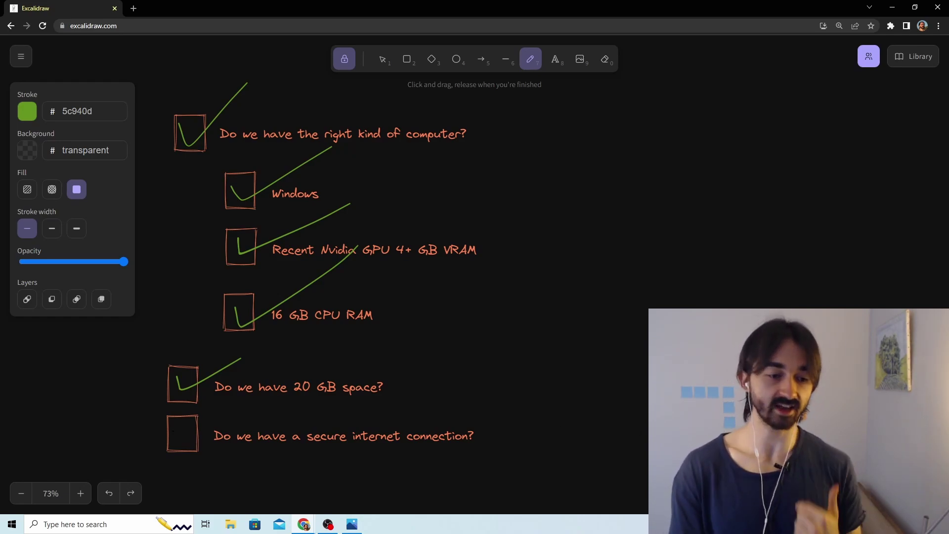
# - Check the Wi-Fi connection's security status and draw a green check mark for "Do we have a secure internet connection?"
pyautogui.click(876, 524)
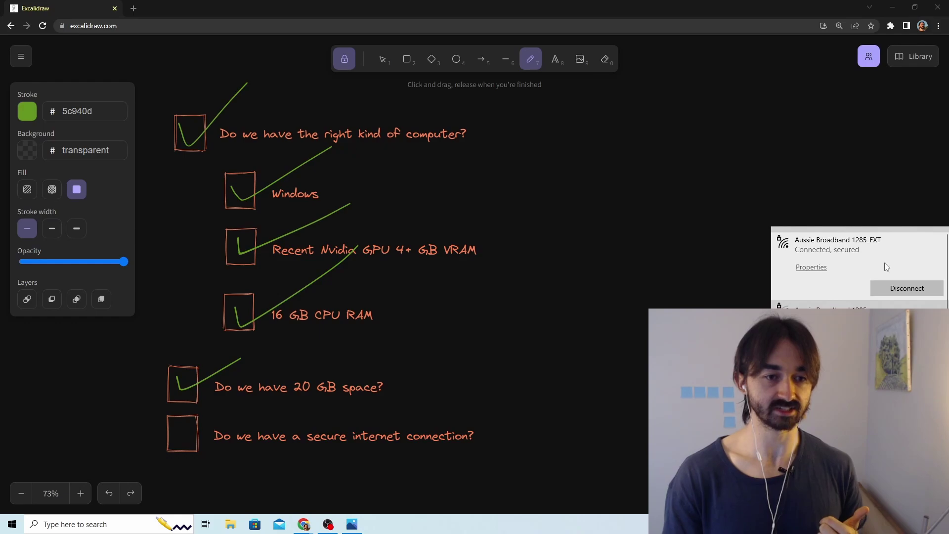
pyautogui.moveTo(180, 423); pyautogui.dragTo(233, 401)
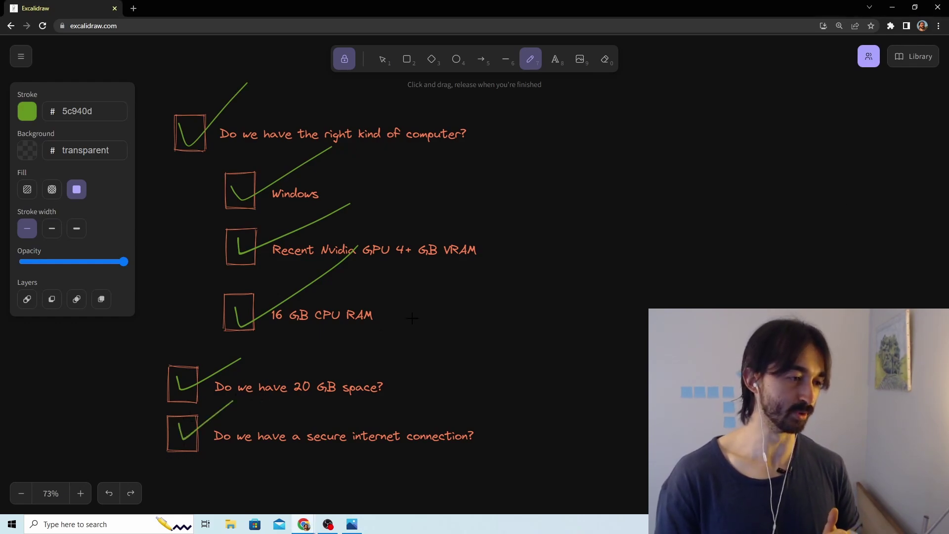
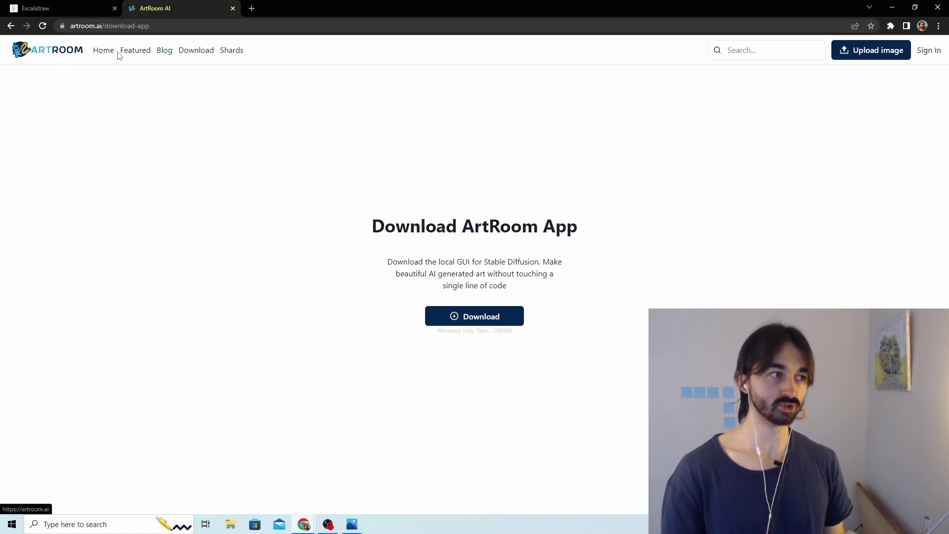
# - Open the ArtRoom website's Download and Shards pages in separate new tabs
pyautogui.middleClick(194, 51)
pyautogui.middleClick(230, 52)
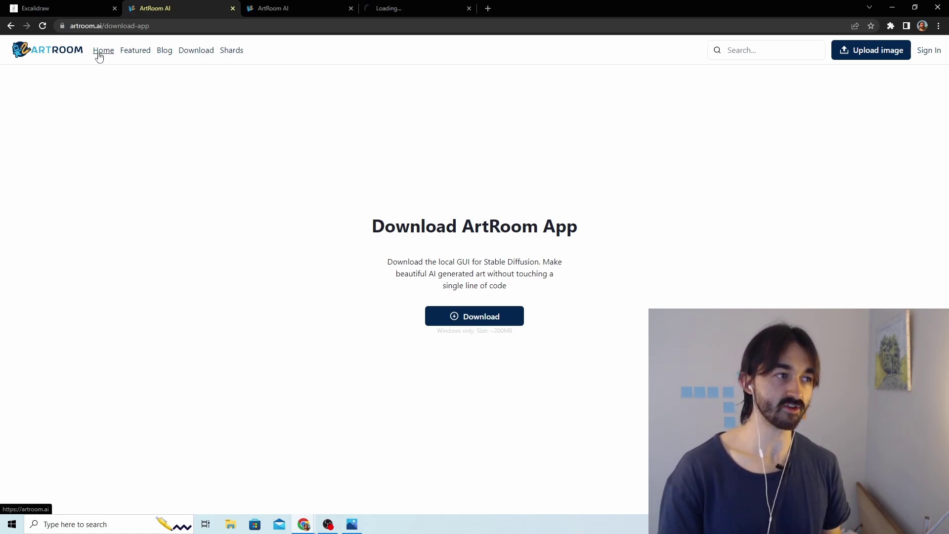
# - Open the ArtRoom home page in a new tab and look through the open Download, home and Shards pages
pyautogui.middleClick(102, 52)
pyautogui.click(286, 10)
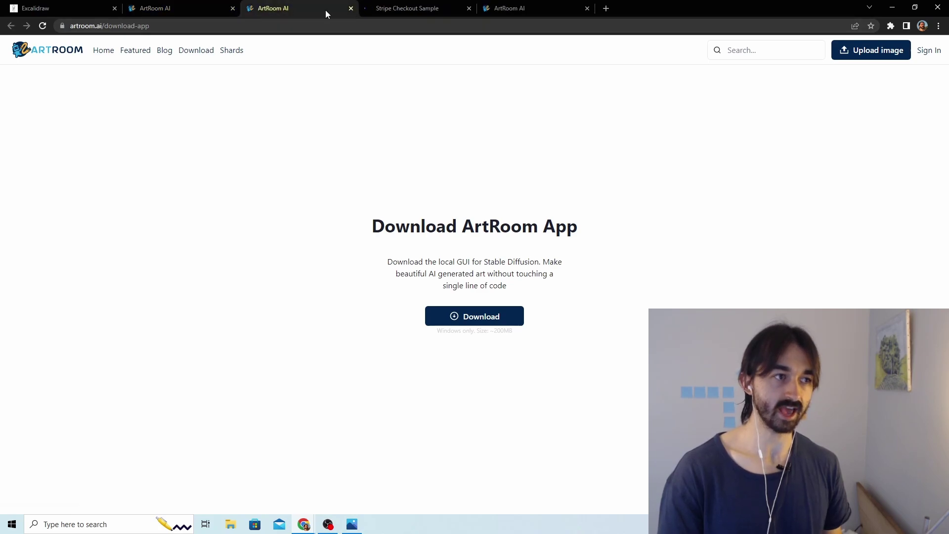
pyautogui.click(401, 9)
pyautogui.click(499, 7)
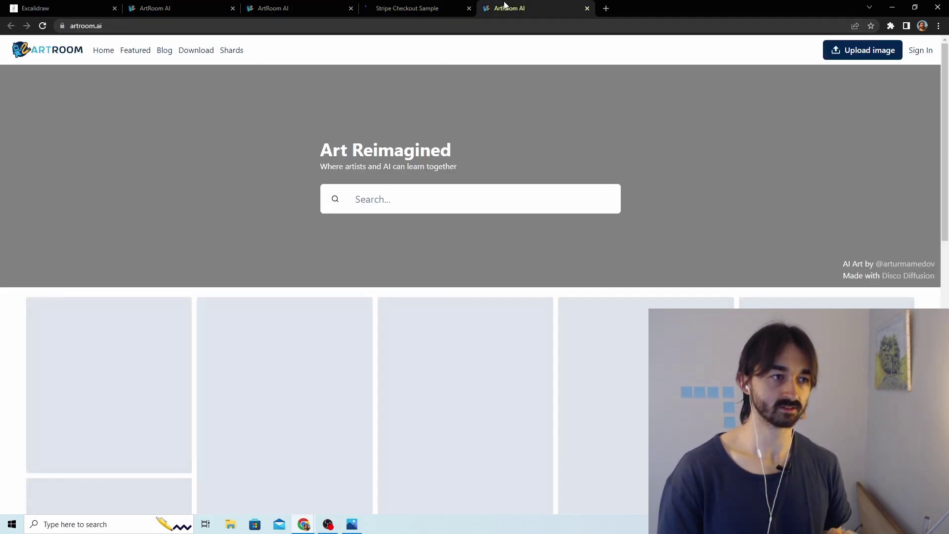
pyautogui.click(432, 8)
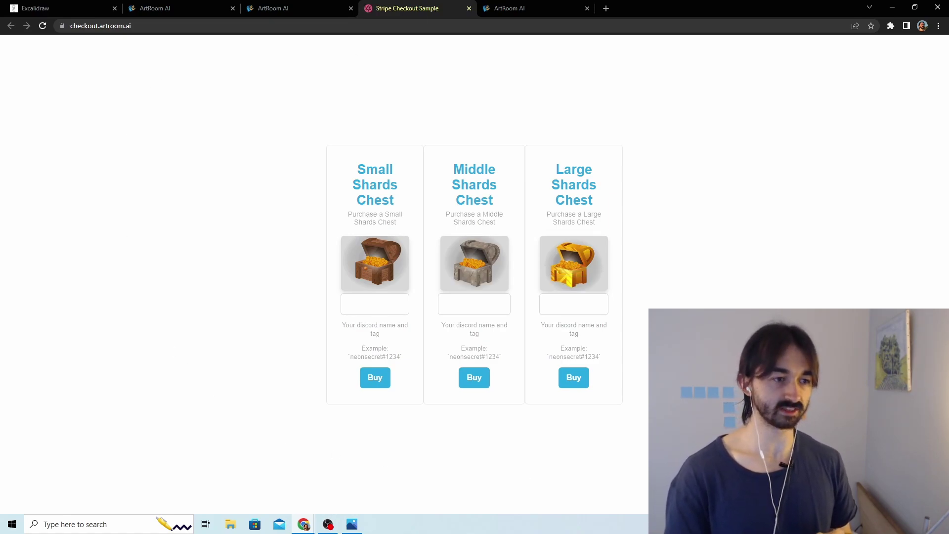
# - Close the Shards, home and duplicate Download tabs, keeping only the original ArtRoom download page
pyautogui.middleClick(421, 9)
pyautogui.middleClick(421, 8)
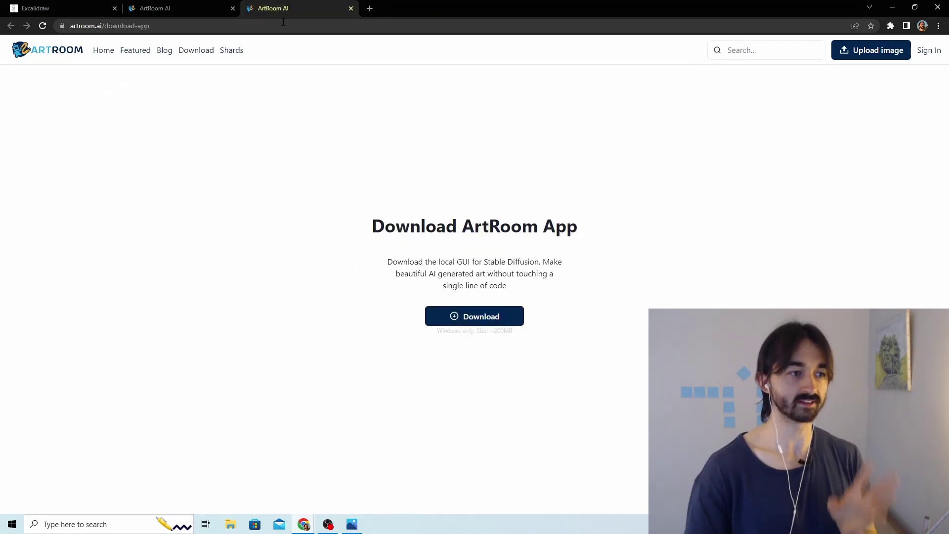
pyautogui.click(182, 11)
pyautogui.middleClick(295, 6)
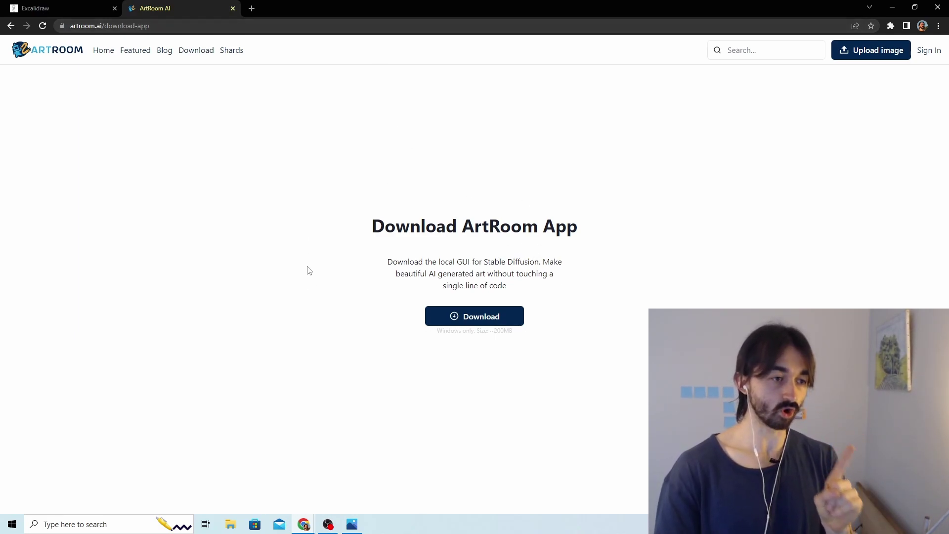
# - Download the ArtRoom App installer and time the download with the Clock stopwatch
pyautogui.click(510, 321)
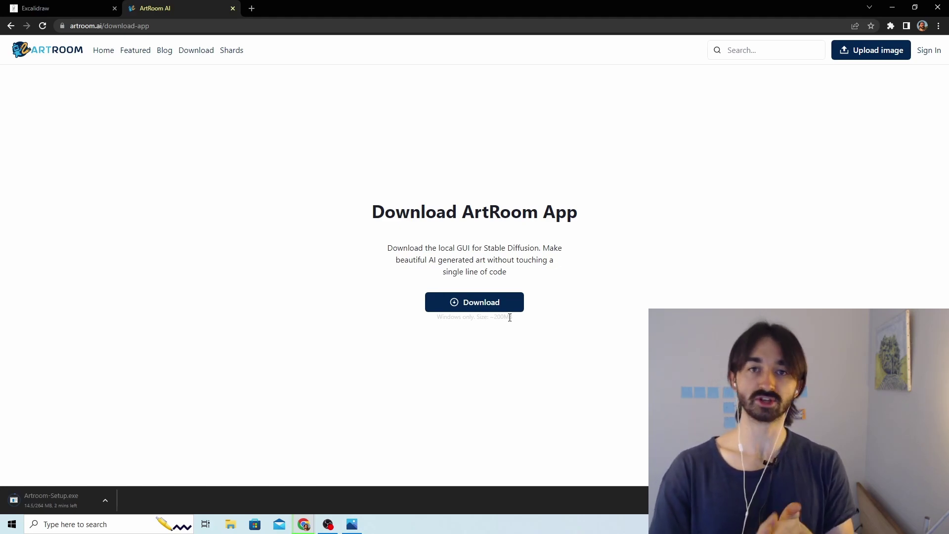
pyautogui.click(490, 246)
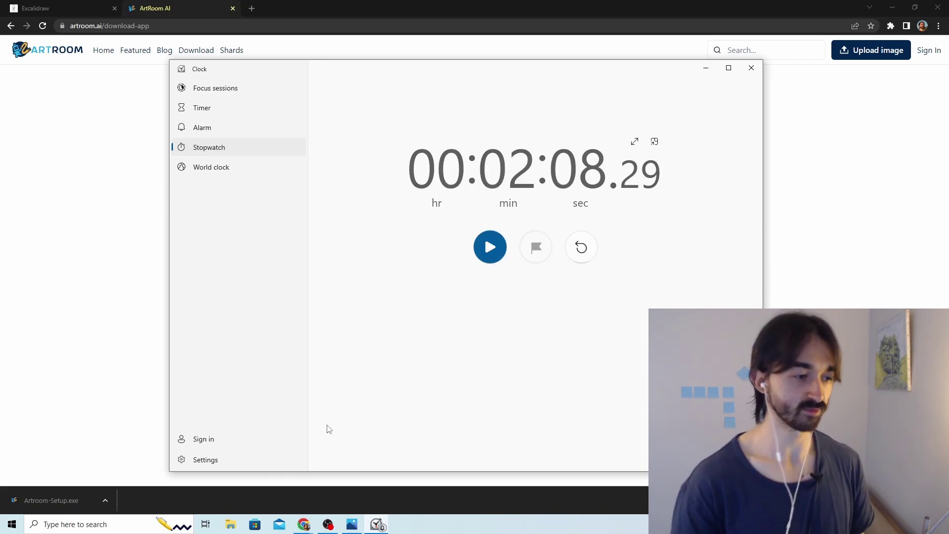
# - Launch Artroom-Setup.exe from the Downloads folder in File Explorer and allow it to run despite the Microsoft Defender SmartScreen block
pyautogui.click(229, 525)
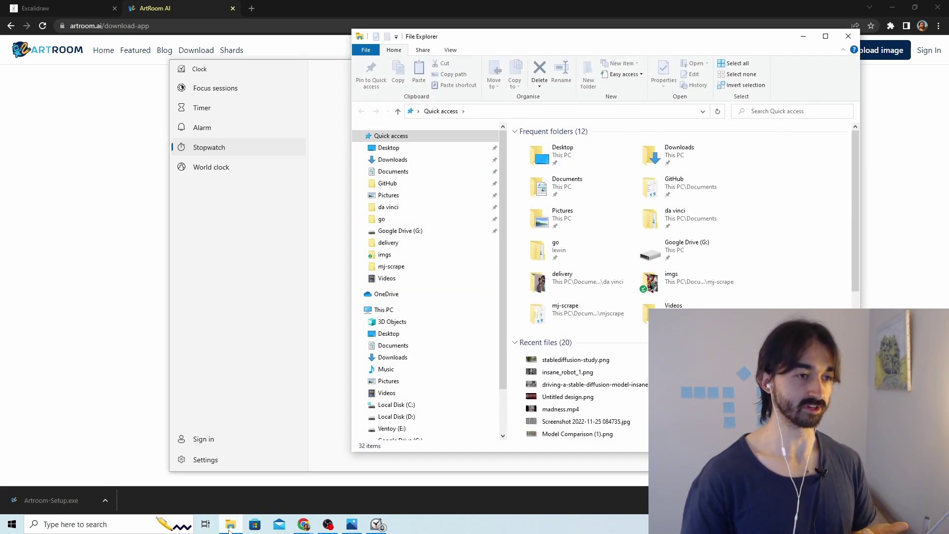
pyautogui.click(408, 159)
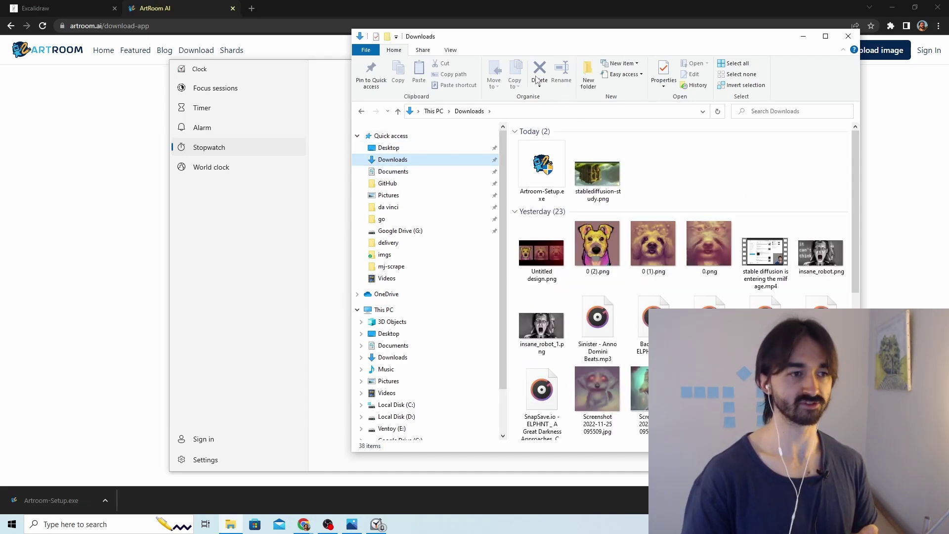
pyautogui.moveTo(642, 39); pyautogui.dragTo(525, 71)
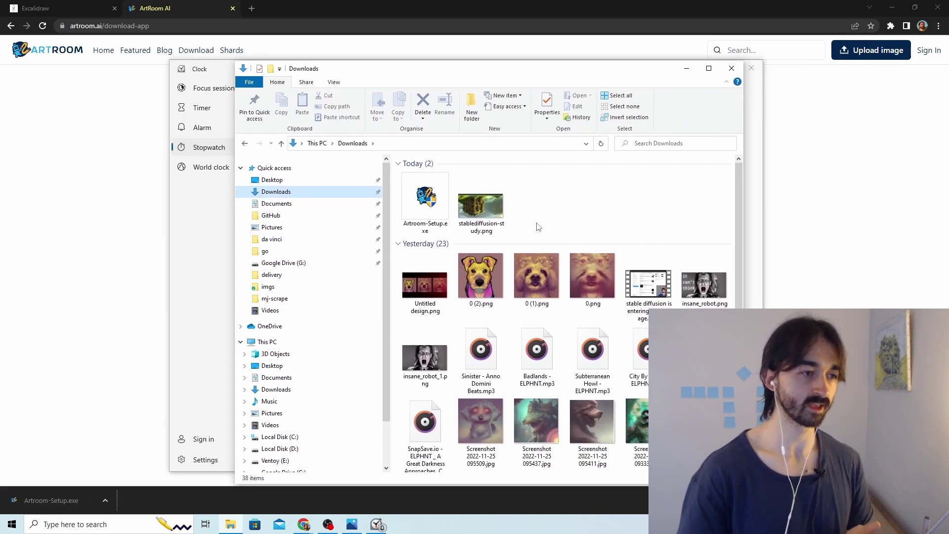
pyautogui.click(428, 218)
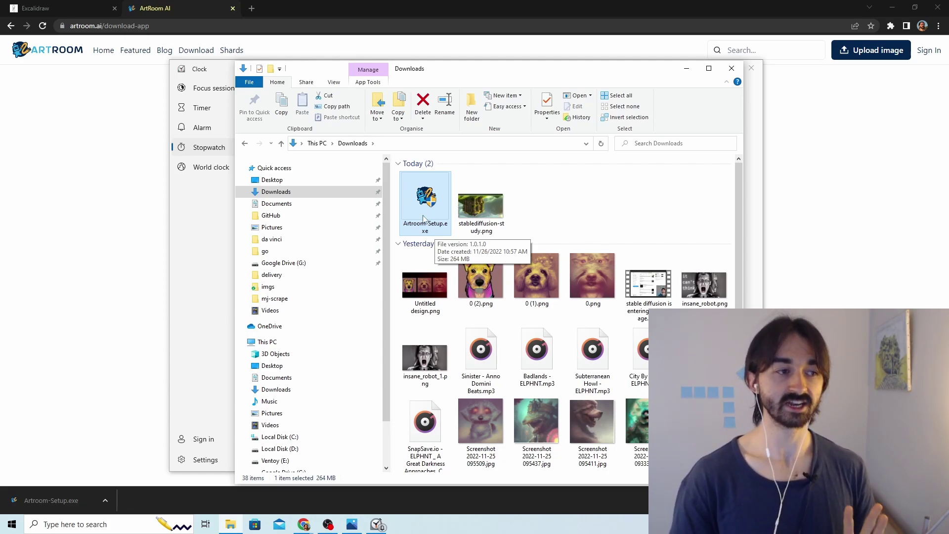
pyautogui.doubleClick(425, 219)
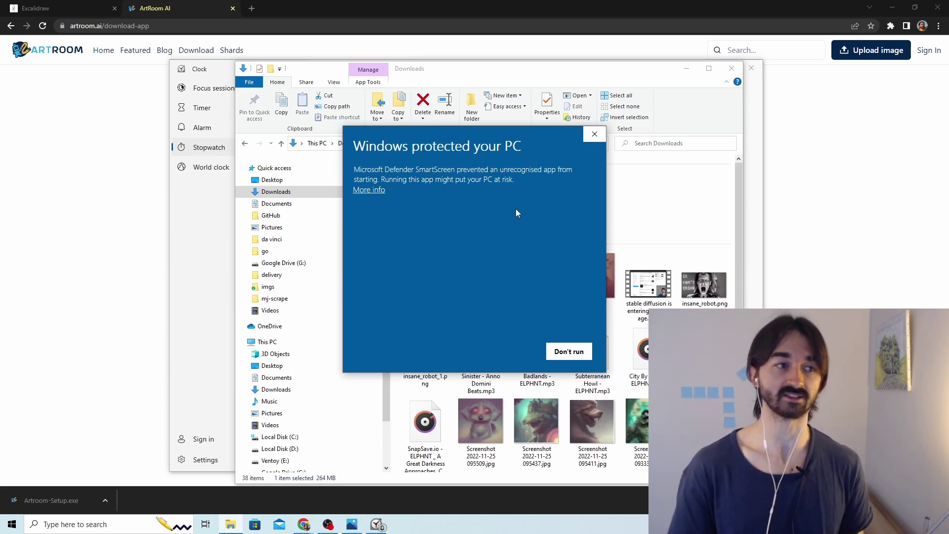
pyautogui.click(374, 192)
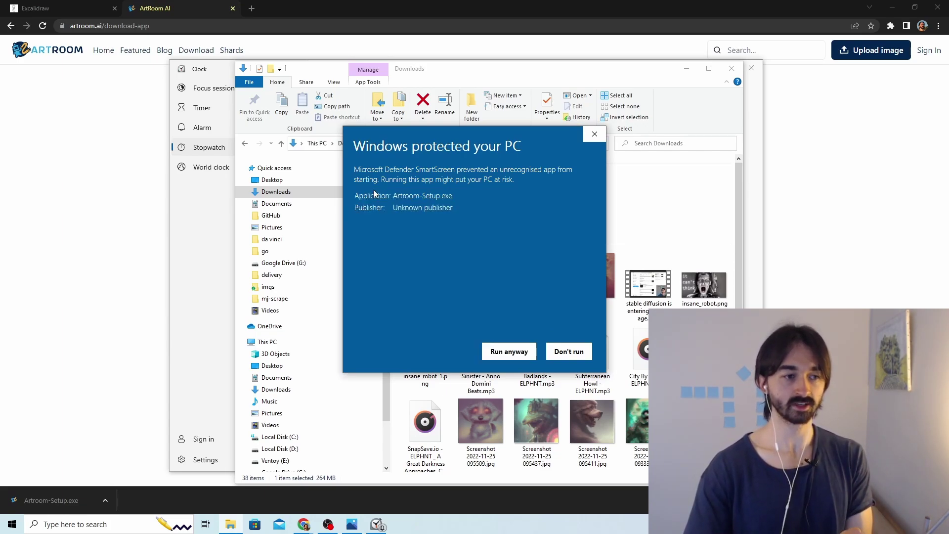
pyautogui.click(514, 352)
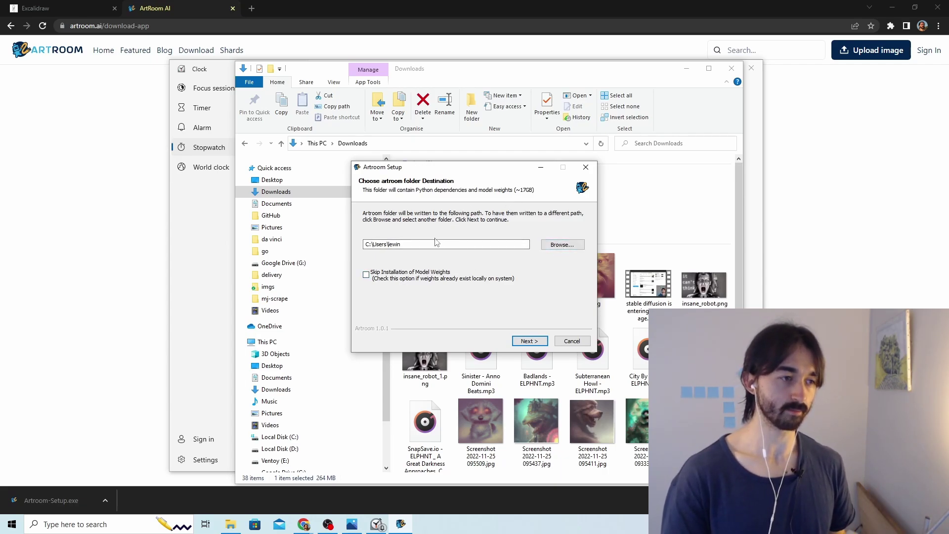
# - Set the Artroom folder destination for dependencies and model weights to the user's Documents folder
pyautogui.click(562, 244)
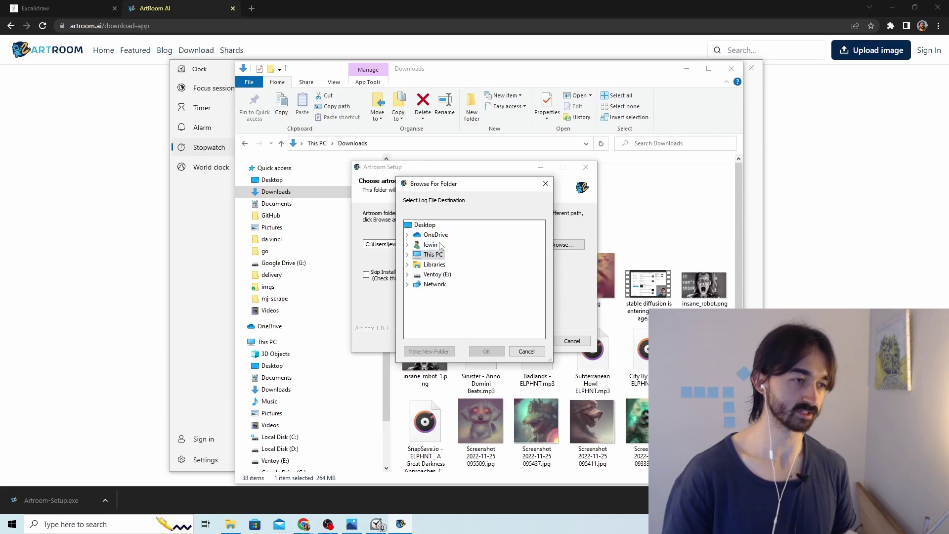
pyautogui.doubleClick(430, 244)
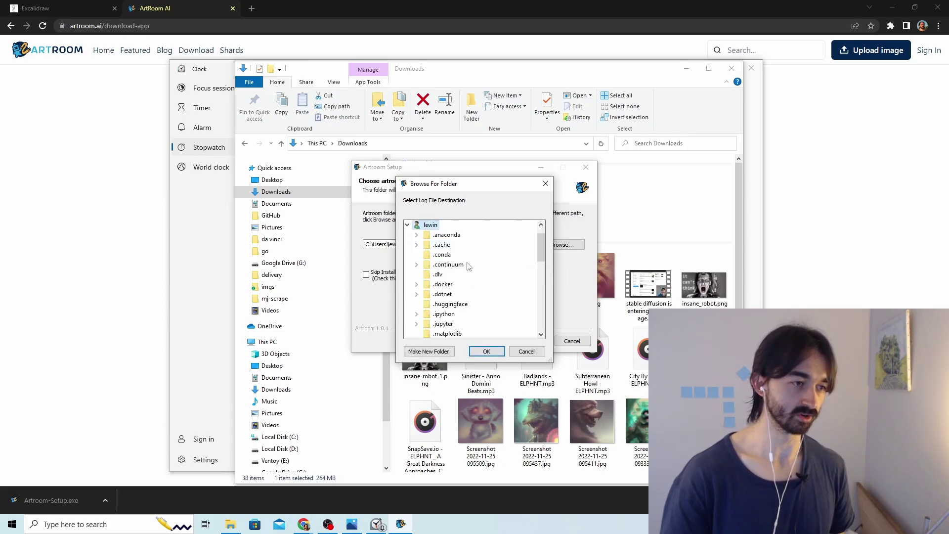
pyautogui.scroll(-5, 472, 291)
pyautogui.doubleClick(448, 264)
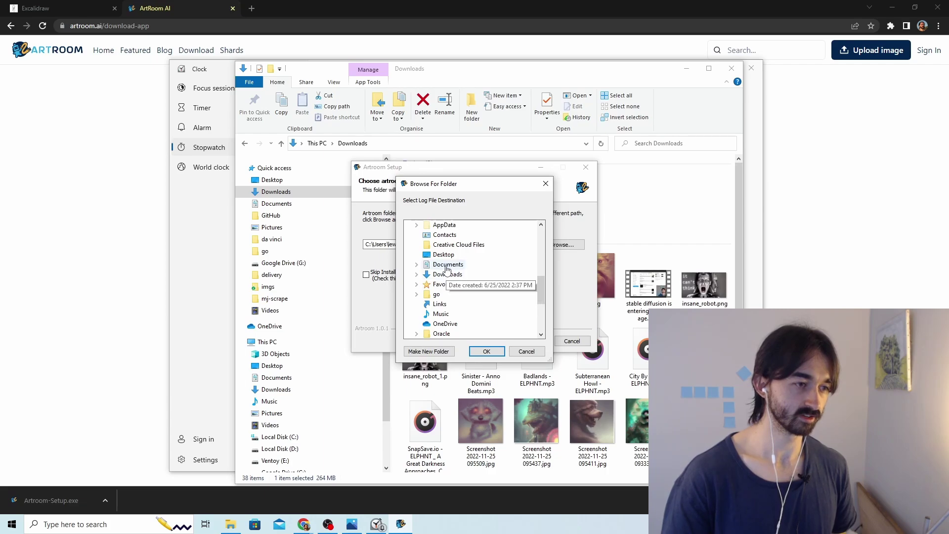
pyautogui.click(489, 349)
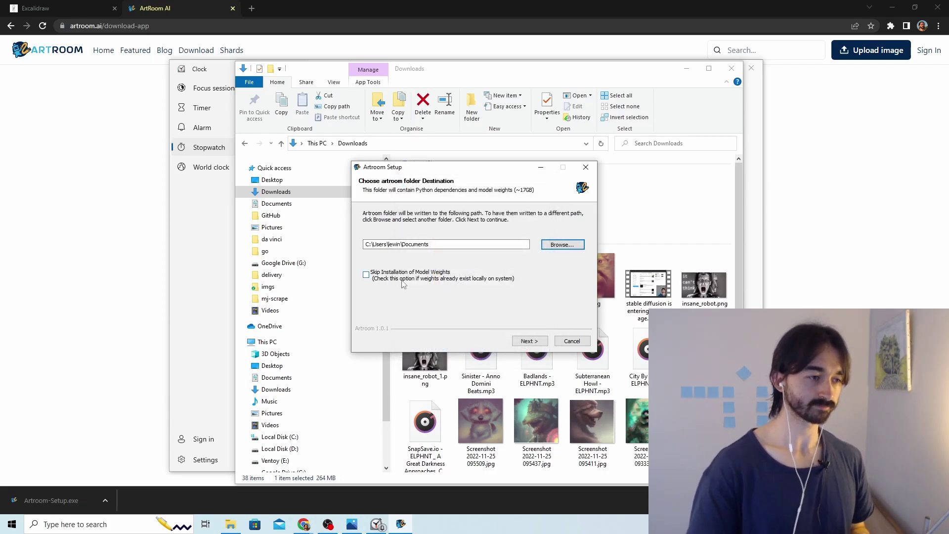
# - Leave Skip Installation of Model Weights unchecked and start installing Artroom into C:\Program Files\Artroom
pyautogui.click(366, 275)
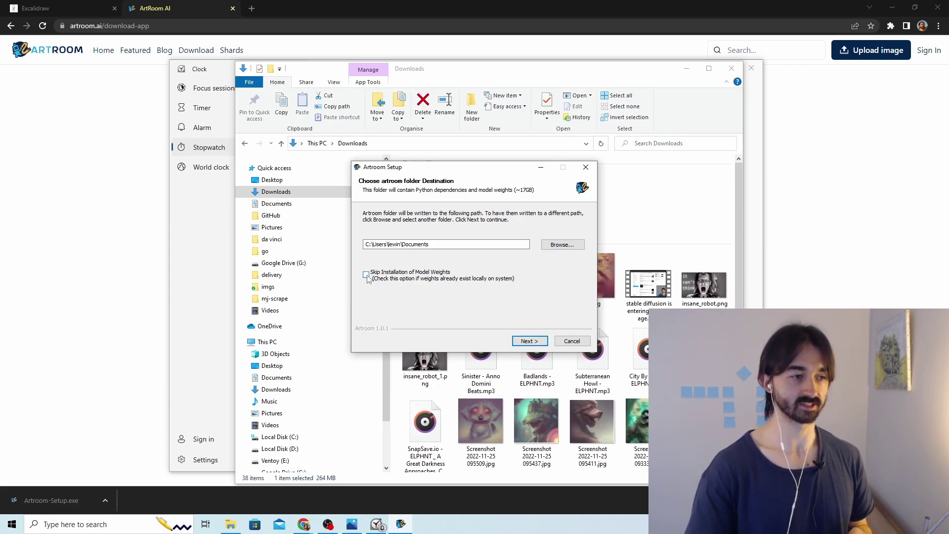
pyautogui.click(533, 342)
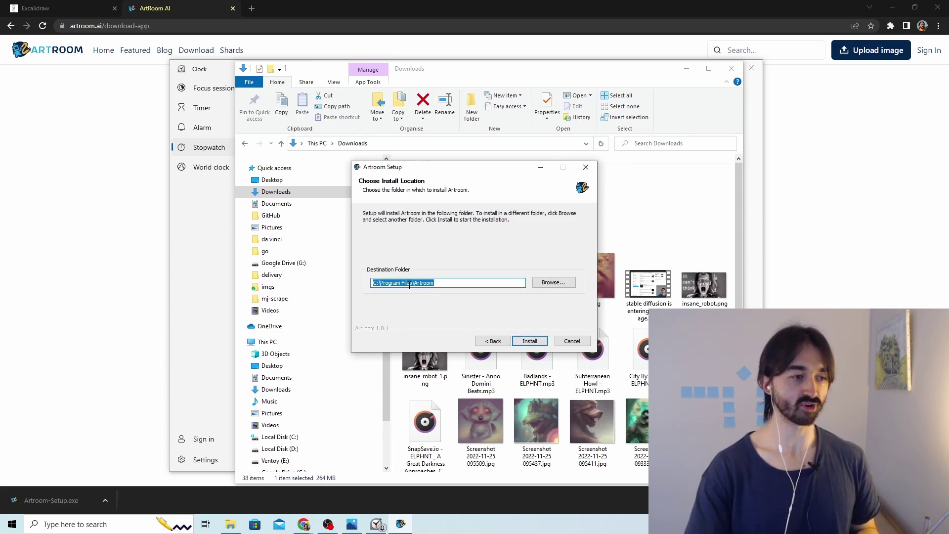
pyautogui.click(529, 341)
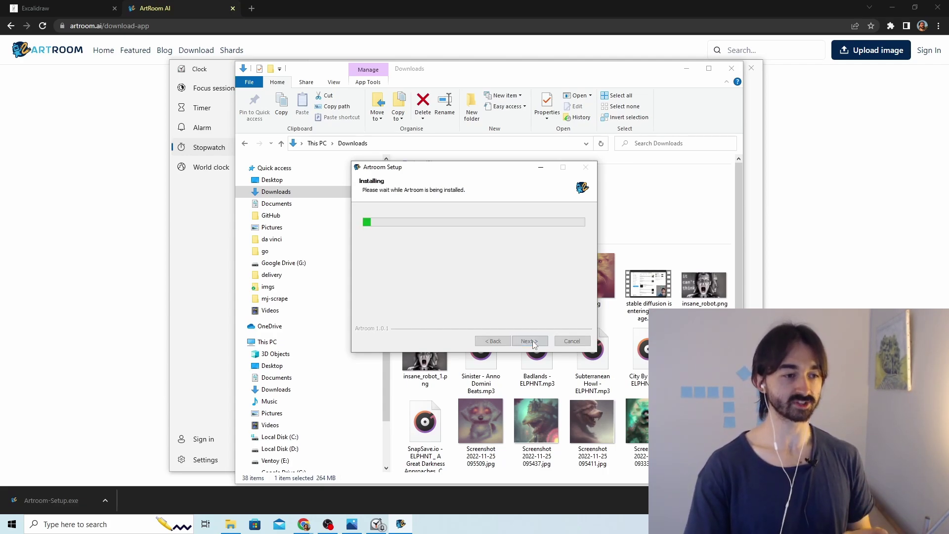
pyautogui.click(378, 523)
pyautogui.click(582, 247)
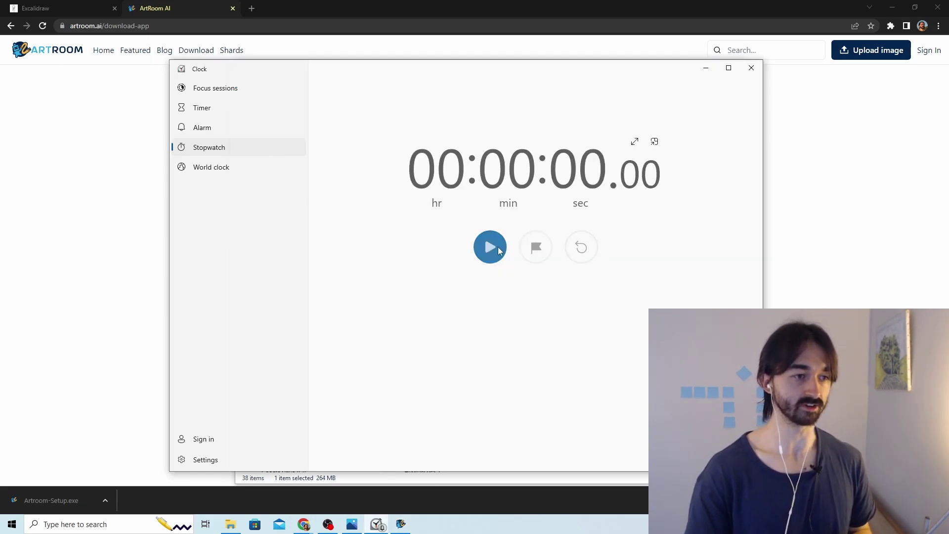
pyautogui.click(490, 246)
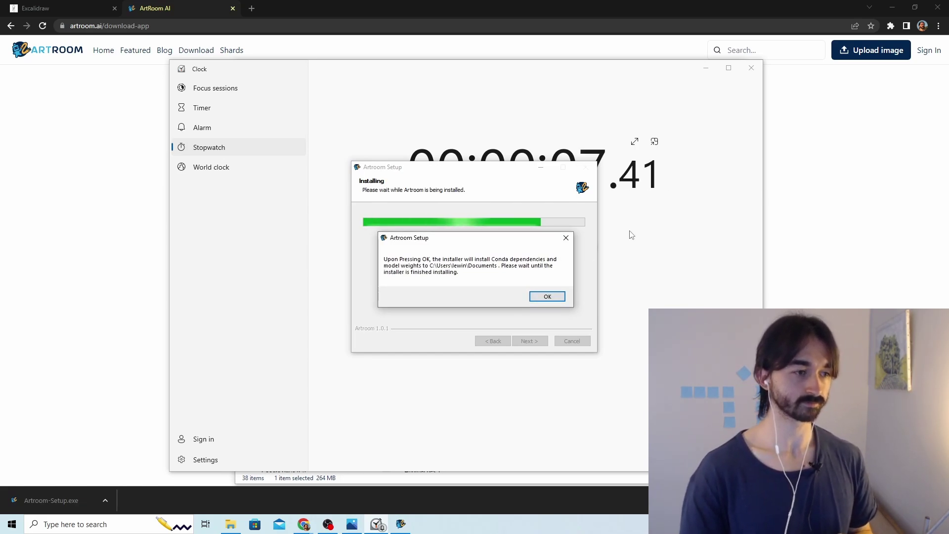
pyautogui.click(598, 248)
pyautogui.click(489, 246)
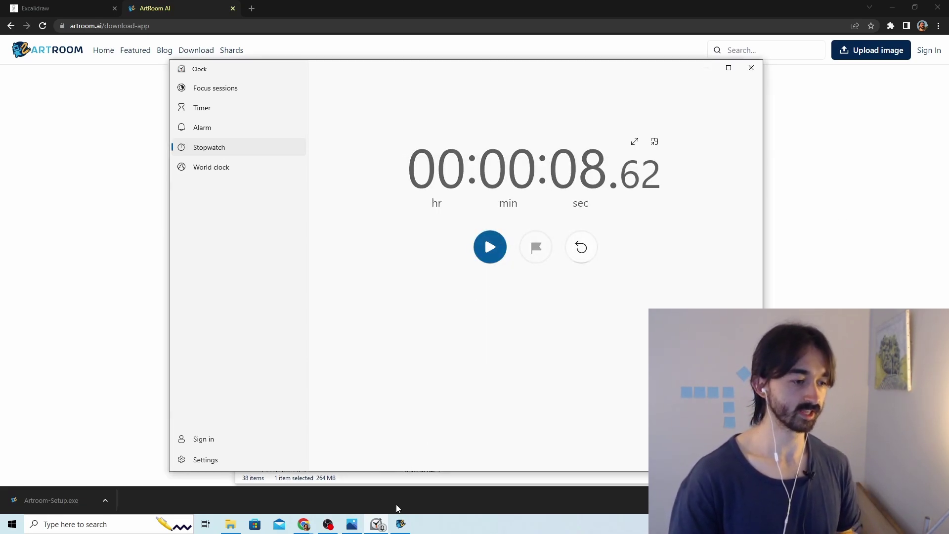
# - Confirm installing the Conda dependencies and model weights, and arrange the console and Artroom Setup windows to follow the installation
pyautogui.click(399, 524)
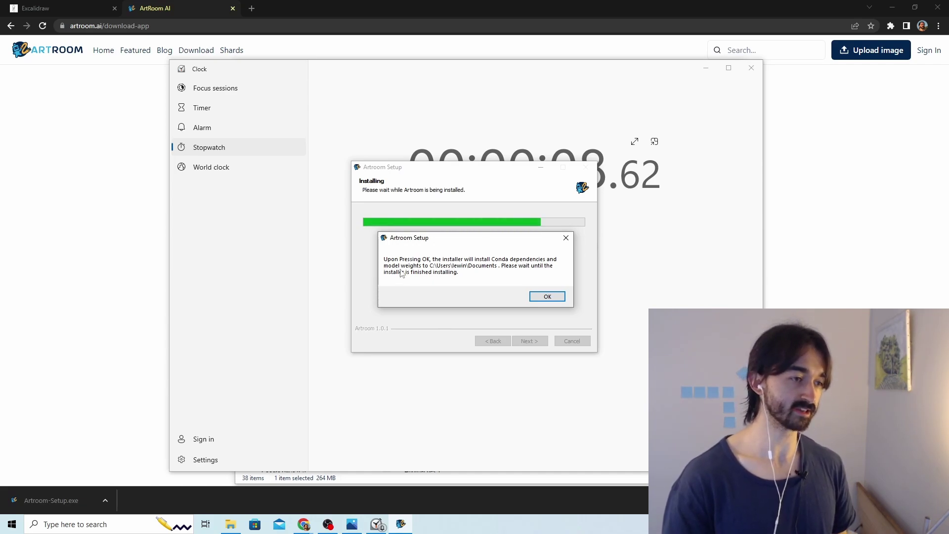
pyautogui.click(544, 296)
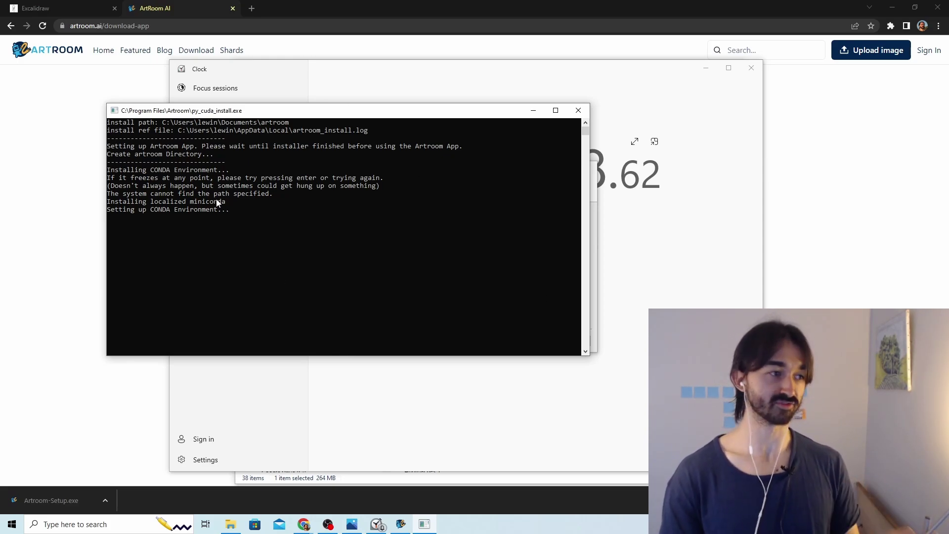
pyautogui.moveTo(354, 111); pyautogui.dragTo(297, 109)
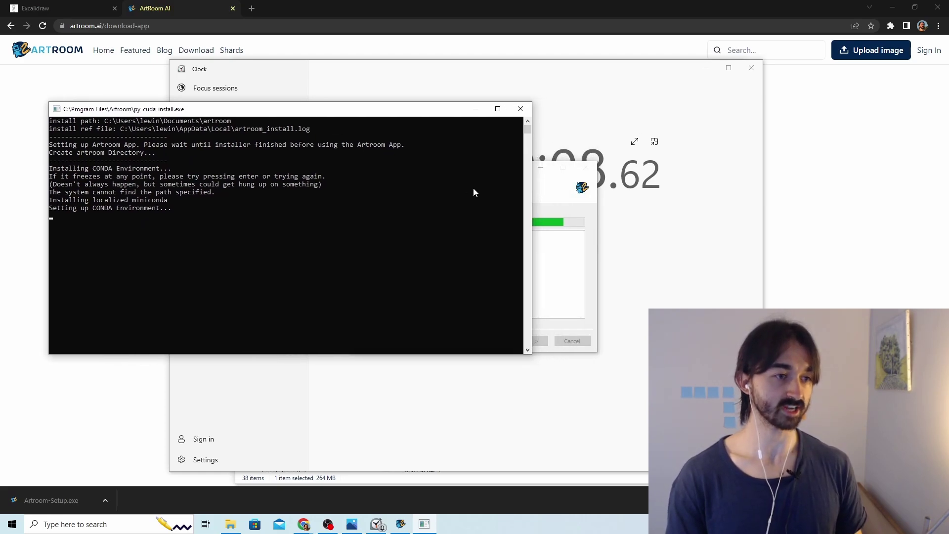
pyautogui.click(552, 192)
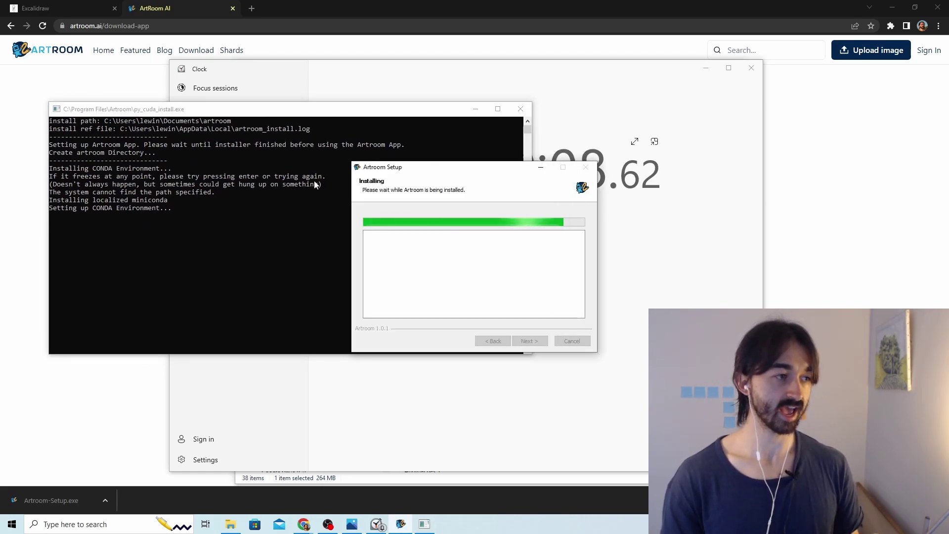
pyautogui.moveTo(514, 164); pyautogui.dragTo(440, 176)
# - Reset the Clock stopwatch to zero and start it to time the dependency installation
pyautogui.click(610, 175)
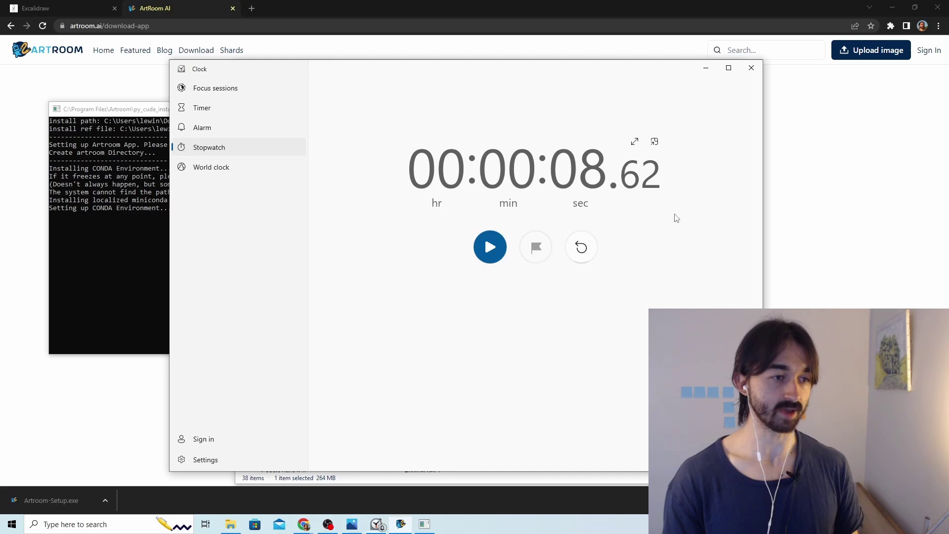
pyautogui.click(581, 247)
pyautogui.click(489, 250)
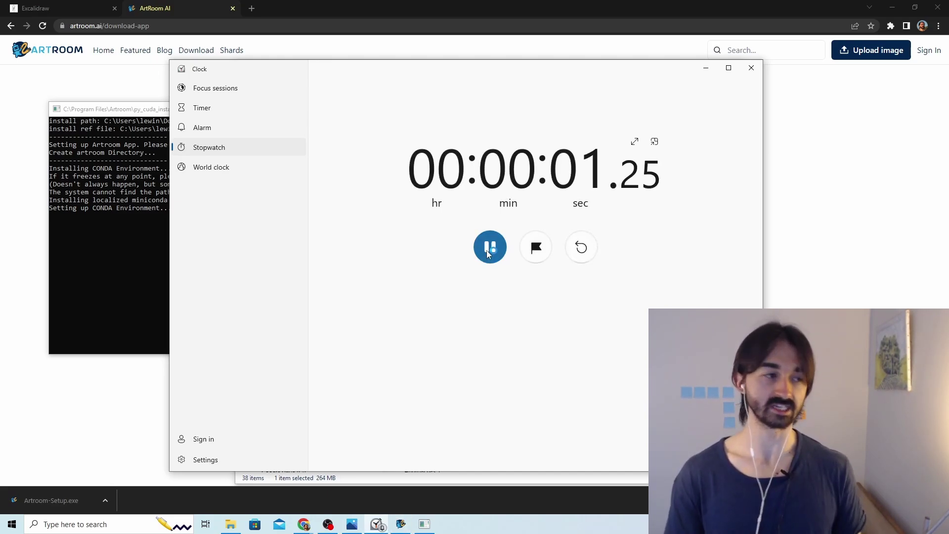
# - Acknowledge the completed installation and finish Artroom Setup with Run Artroom checked to launch the app
pyautogui.click(411, 528)
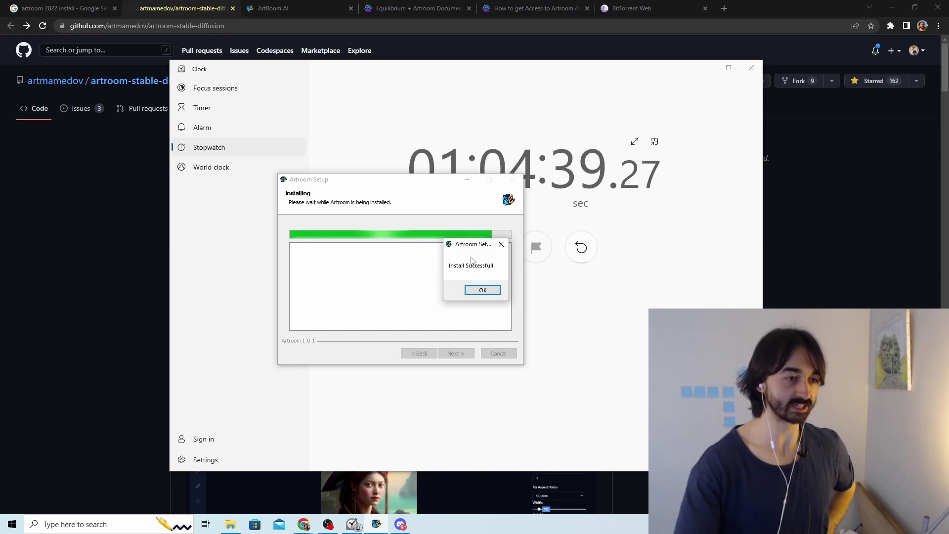
pyautogui.click(482, 290)
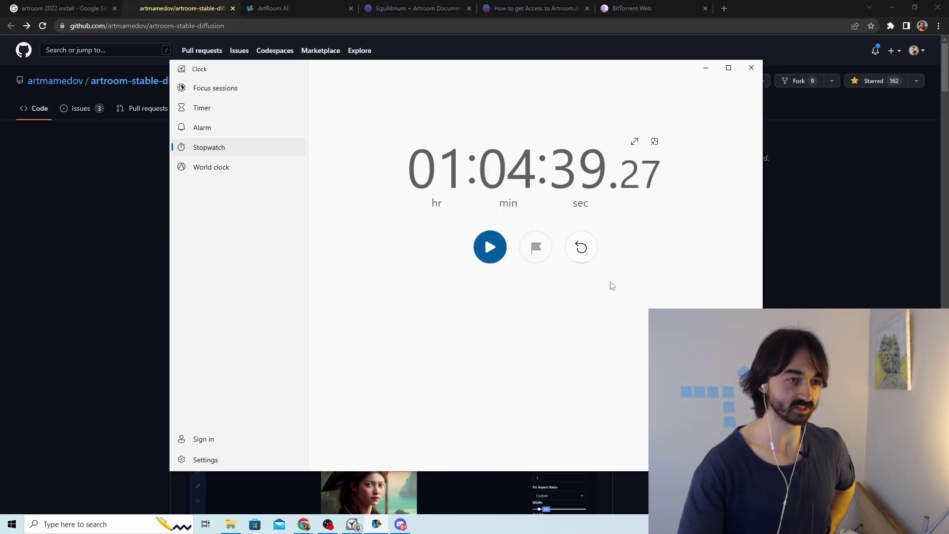
pyautogui.click(376, 525)
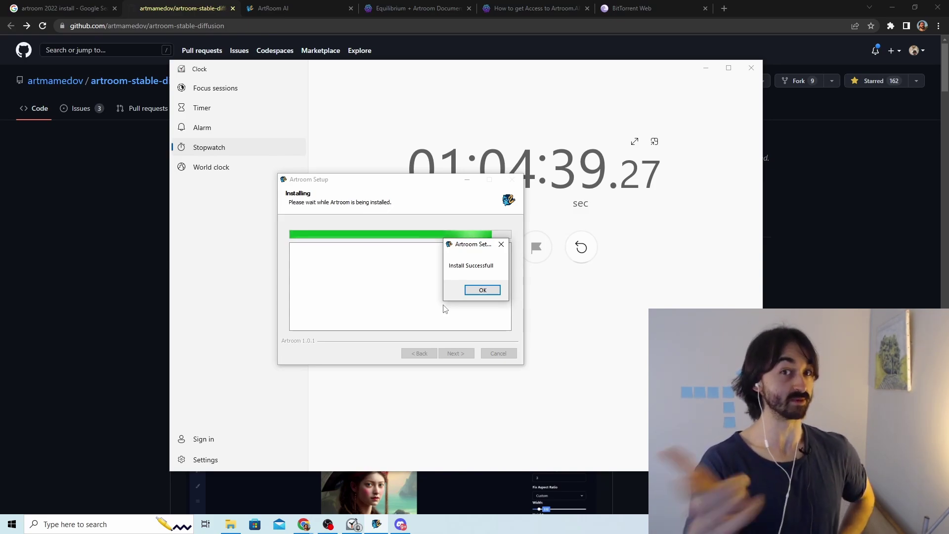
pyautogui.click(489, 292)
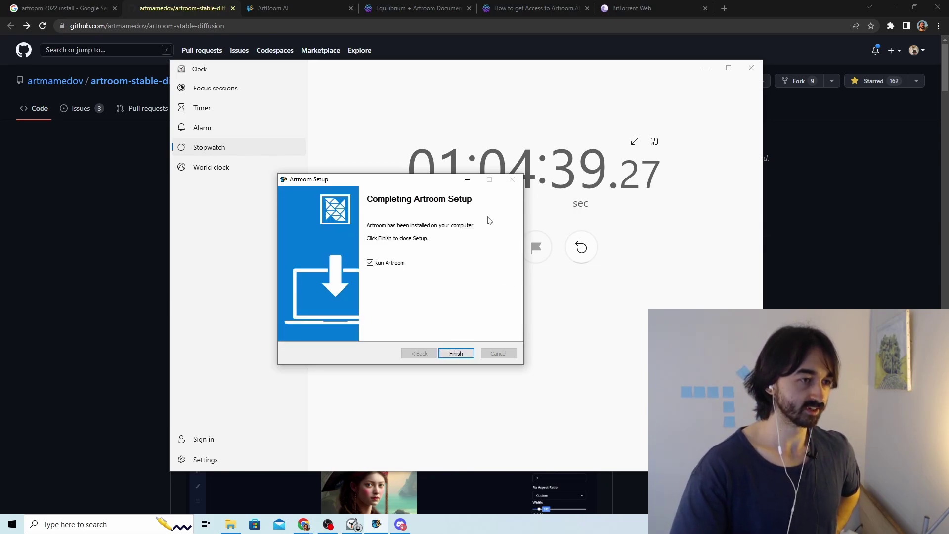
pyautogui.click(458, 354)
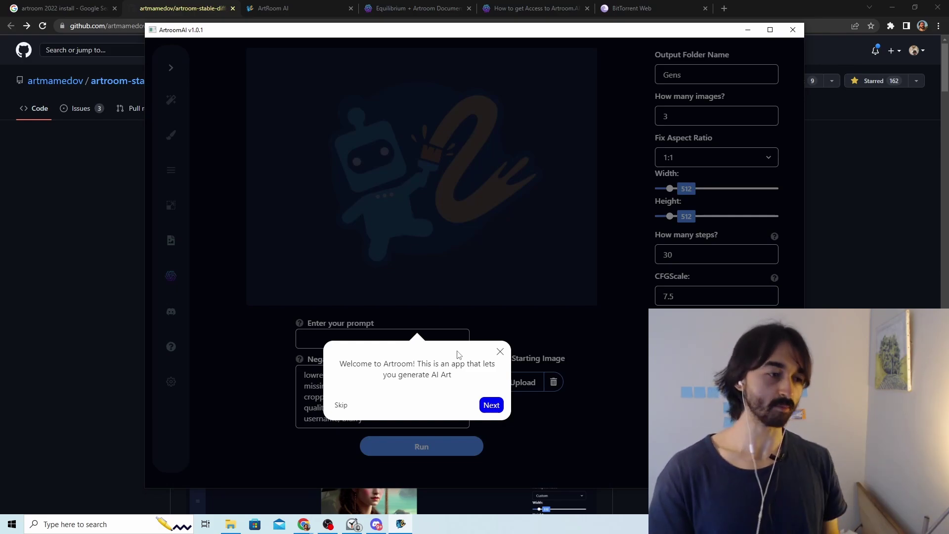
# - Dismiss the welcome tour and generate images from the prompt "a nice sailing ship on the open ocean"
pyautogui.click(498, 354)
pyautogui.click(392, 344)
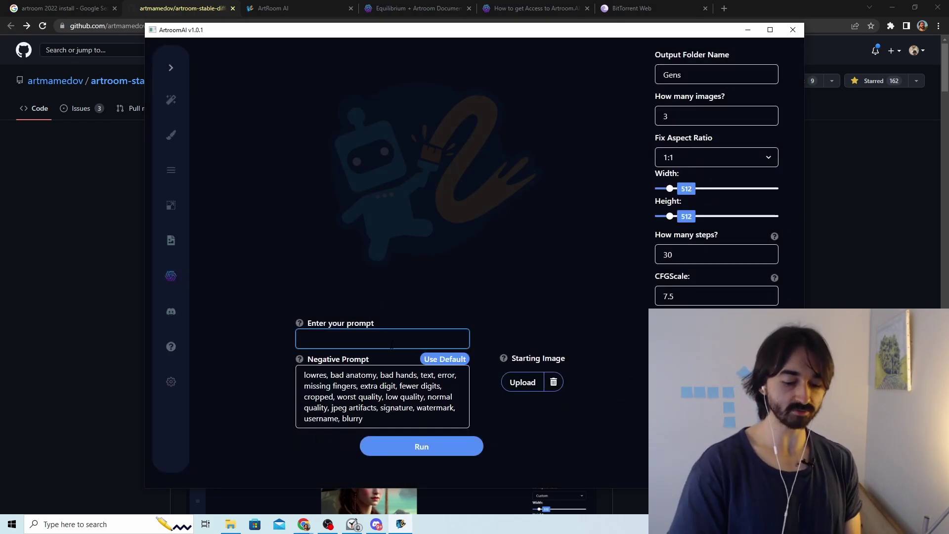
pyautogui.write('a')
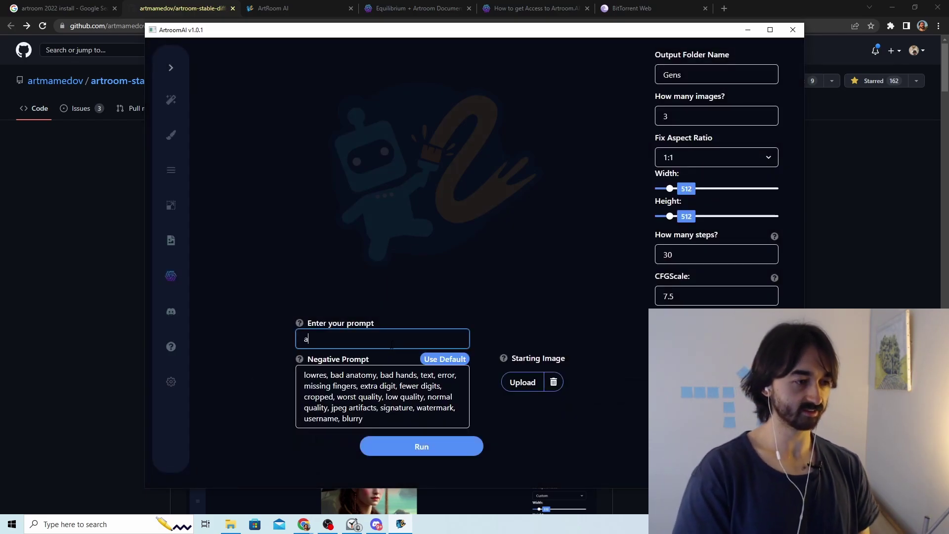
pyautogui.write(' nice sailing ship on the open ocean')
pyautogui.hotkey('ctrl', 'a')
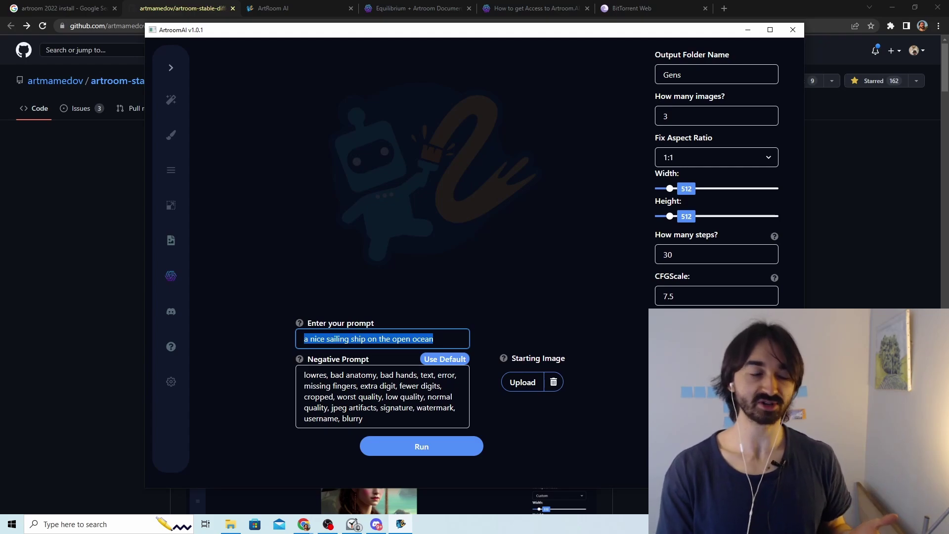
pyautogui.click(414, 449)
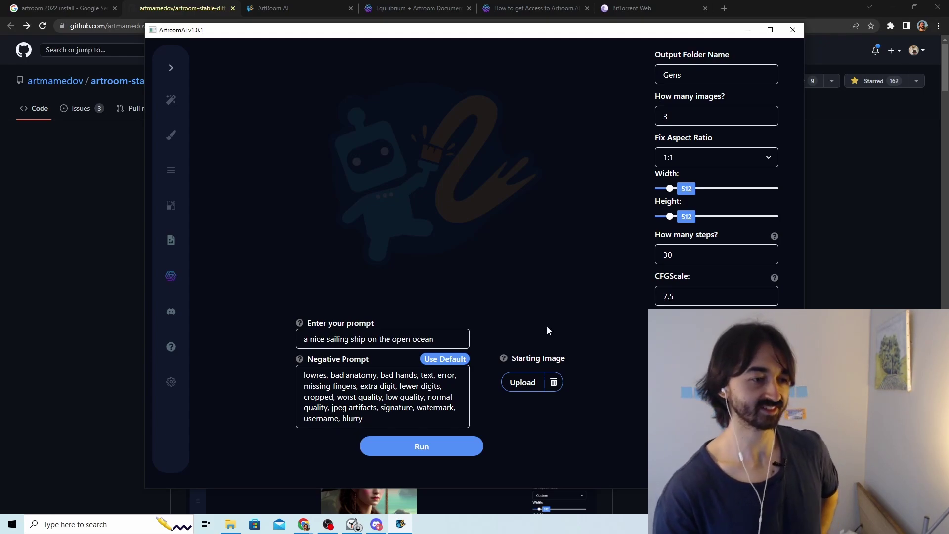
# - Switch to Clock to reset and restart the stopwatch for timing the image generation, and return to Artroom
pyautogui.hotkey('alt', 'Tab')
pyautogui.click(581, 247)
pyautogui.click(489, 247)
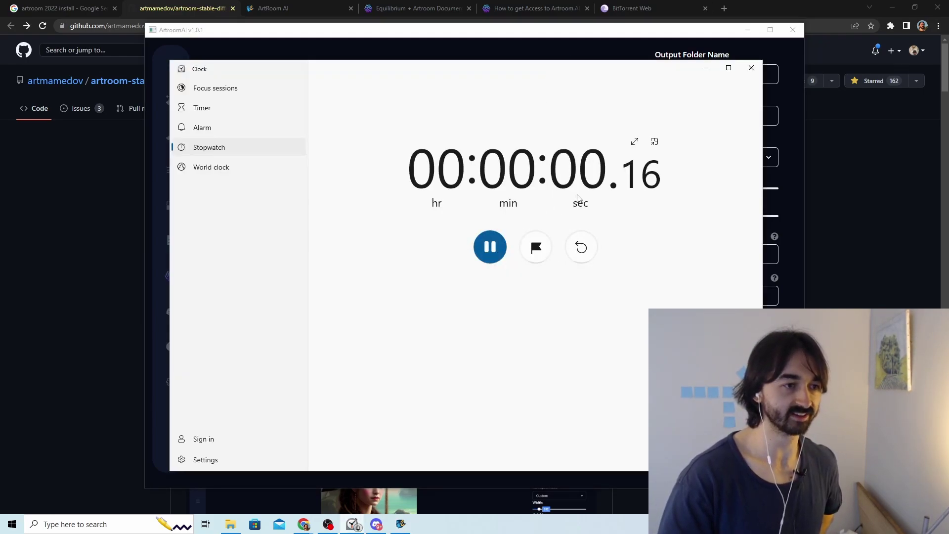
pyautogui.click(697, 42)
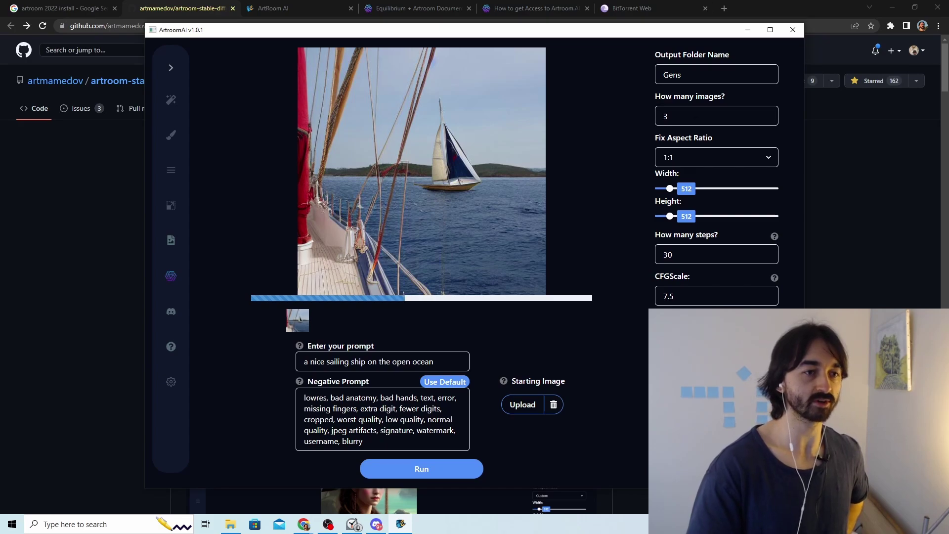
# - Review the number-of-images setting and compare the generated sailing ship images by their thumbnails
pyautogui.doubleClick(682, 117)
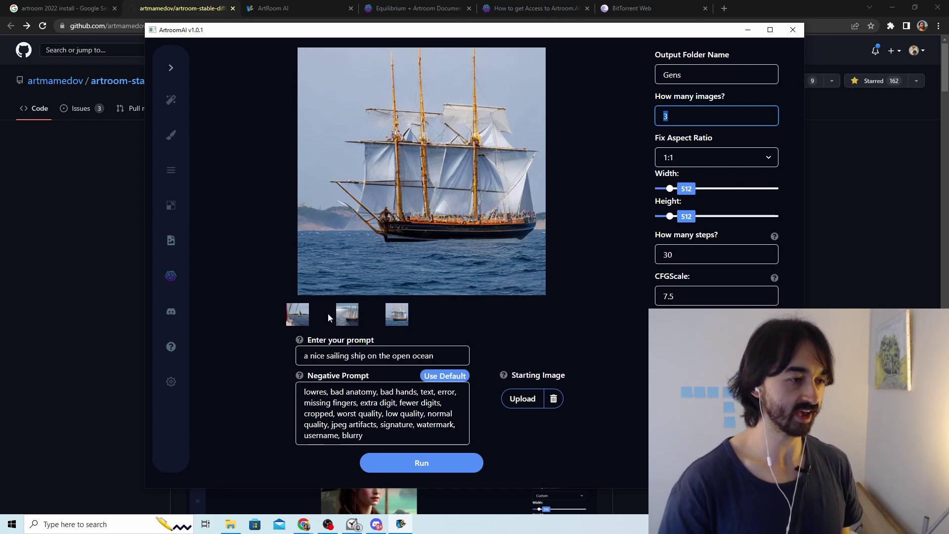
pyautogui.click(292, 314)
pyautogui.click(347, 313)
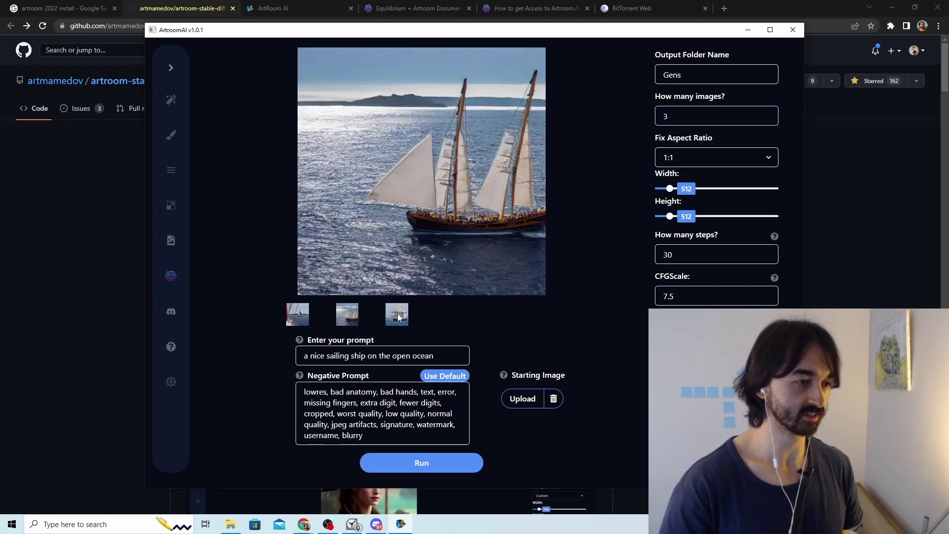
pyautogui.click(397, 313)
pyautogui.click(348, 314)
pyautogui.click(300, 315)
pyautogui.click(400, 316)
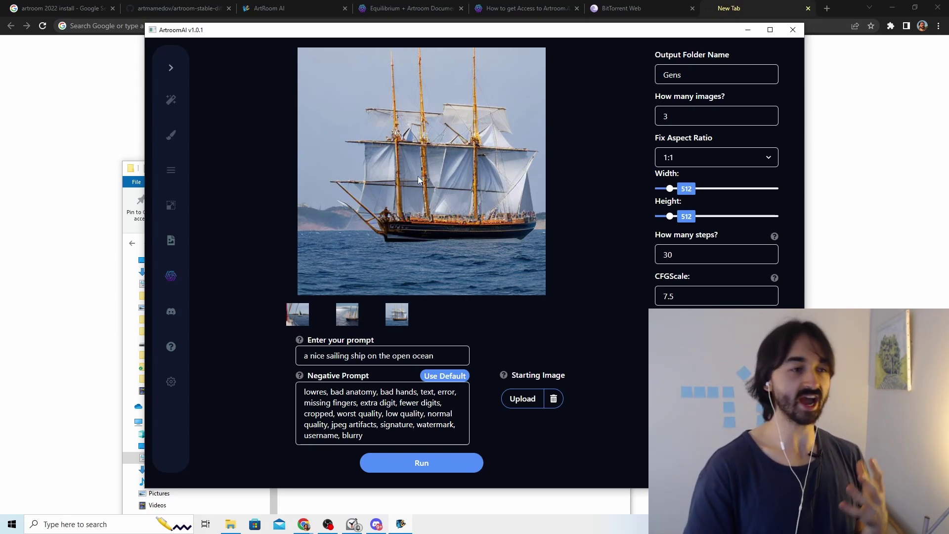
# - Check the Image Output Folder in the settings and the Output Folder Name used for image creation
pyautogui.click(169, 383)
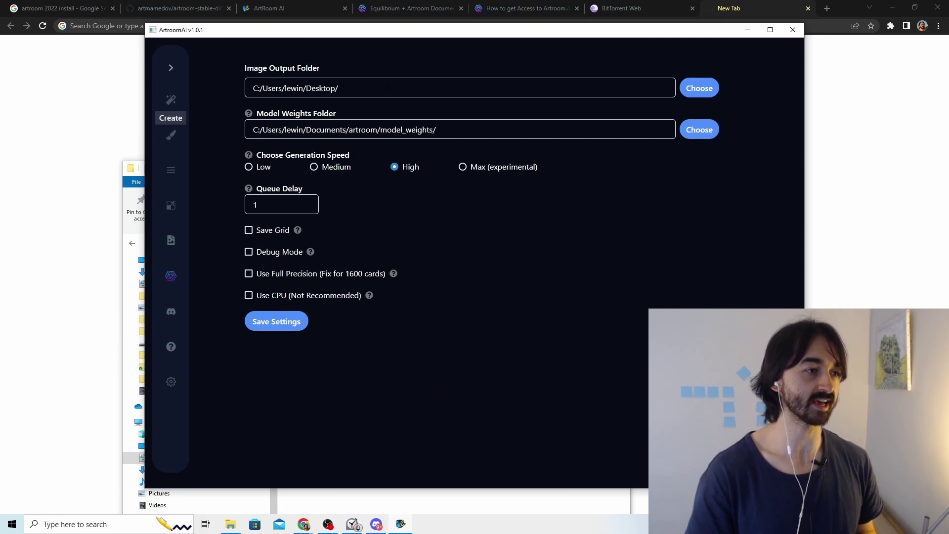
pyautogui.moveTo(387, 86); pyautogui.dragTo(288, 101)
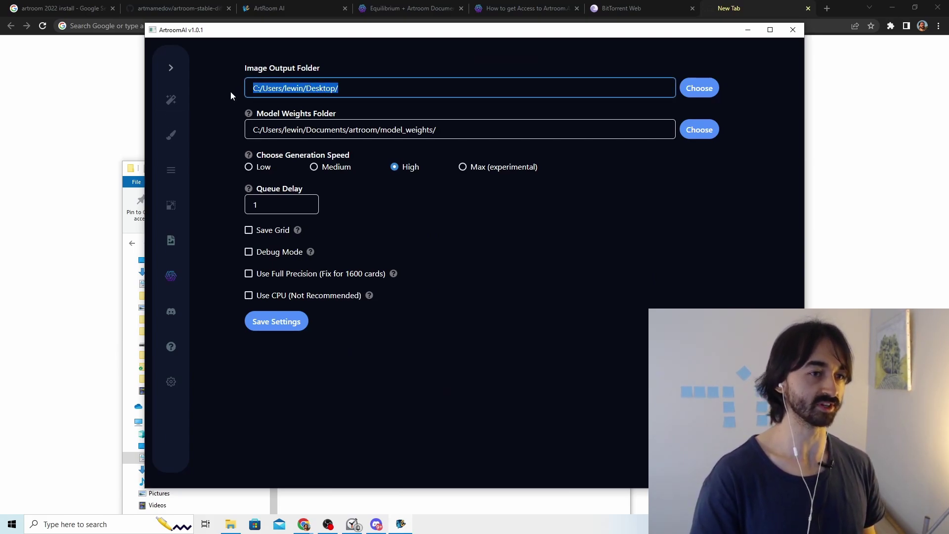
pyautogui.click(361, 91)
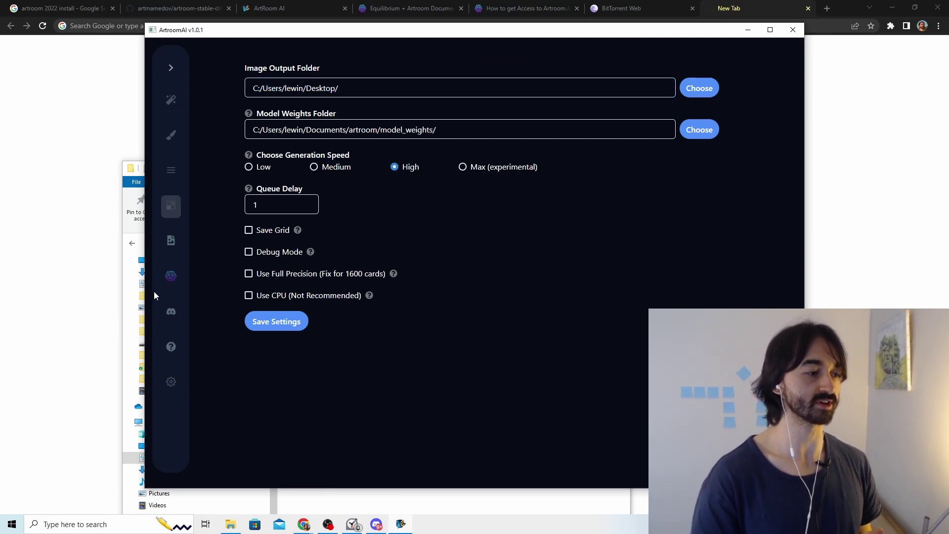
pyautogui.click(174, 101)
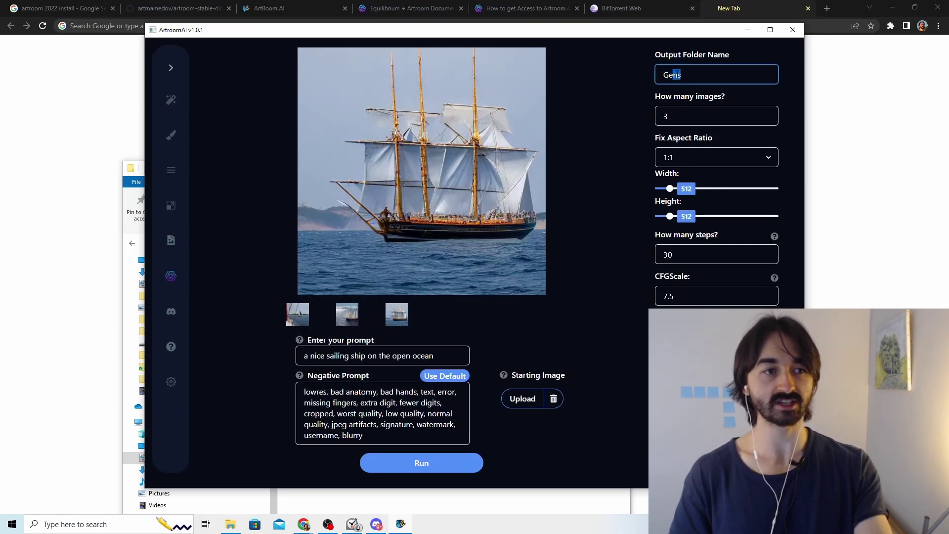
pyautogui.doubleClick(654, 74)
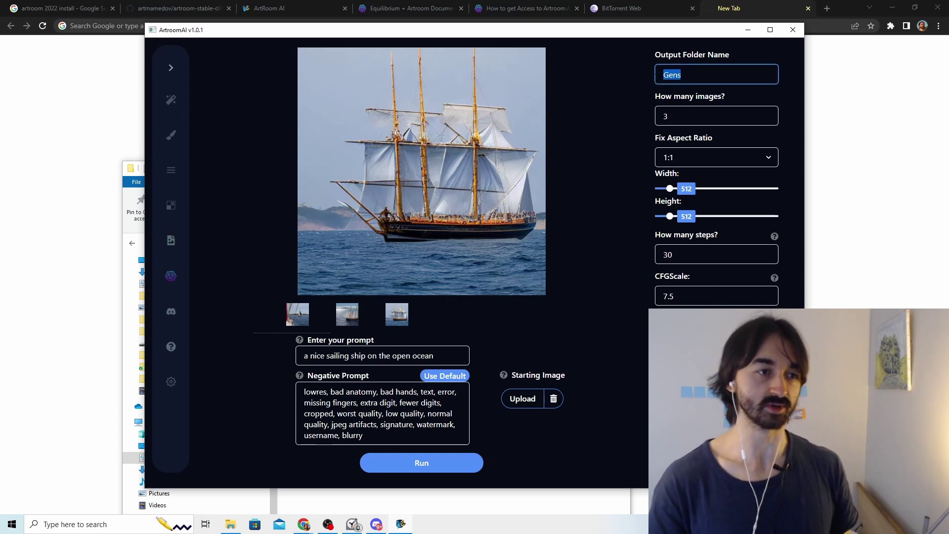
pyautogui.click(171, 381)
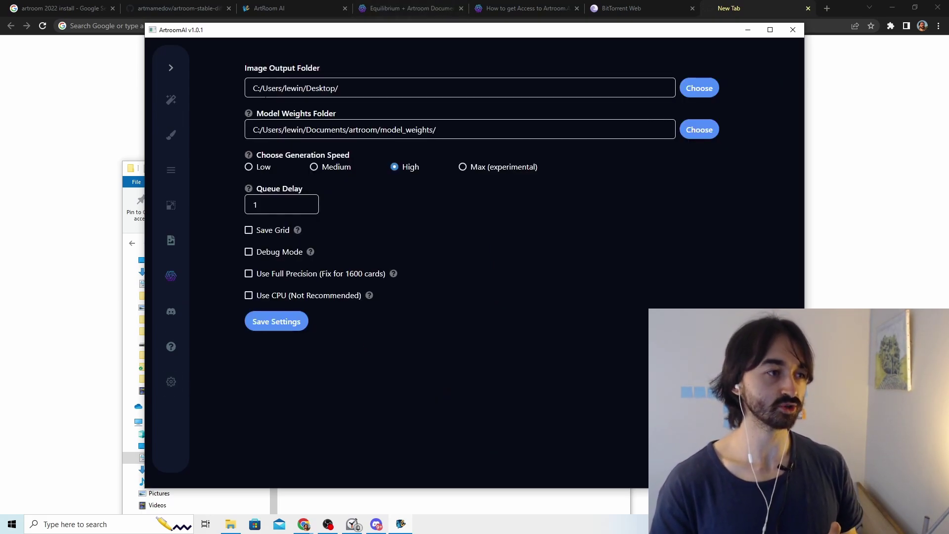
pyautogui.click(171, 100)
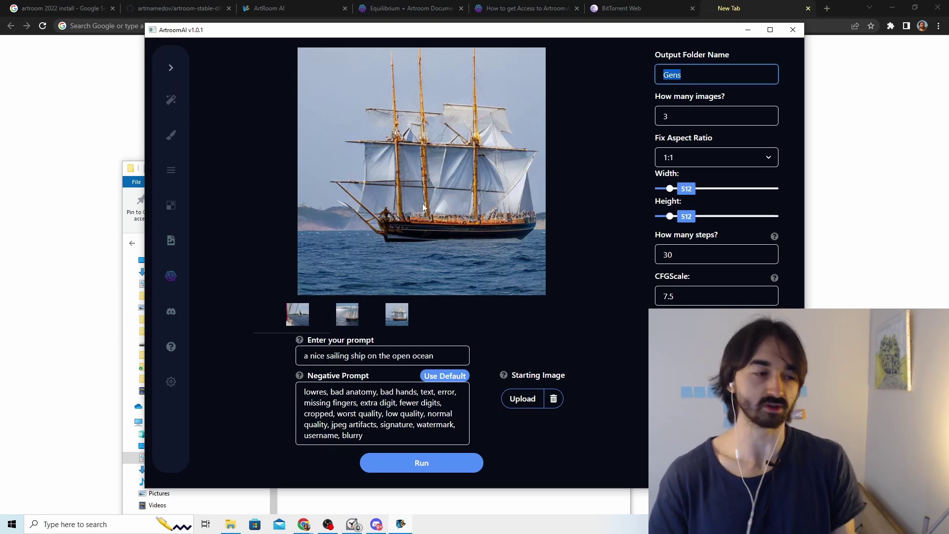
# - Switch to File Explorer, find the sailing ship folder inside Gens on the Desktop, and view its generated images enlarged
pyautogui.click(231, 526)
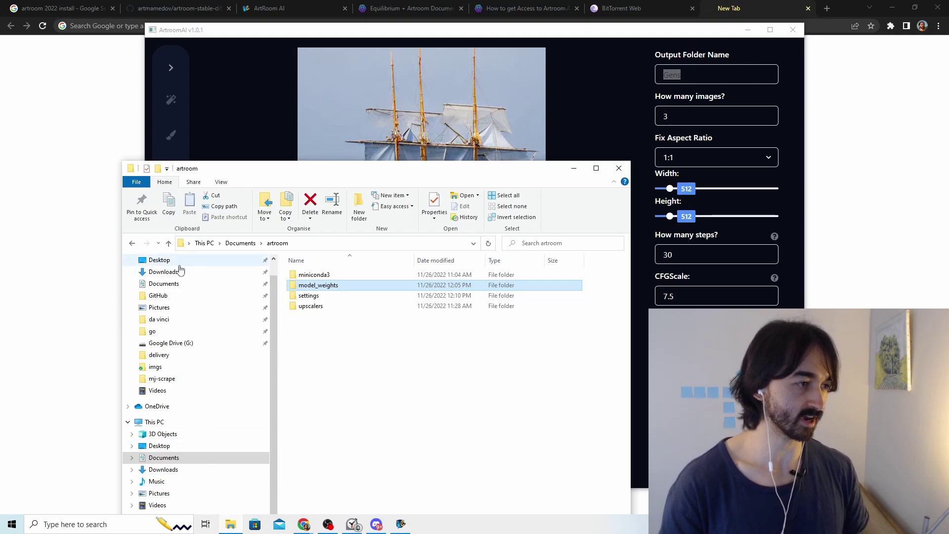
pyautogui.click(159, 260)
pyautogui.doubleClick(312, 275)
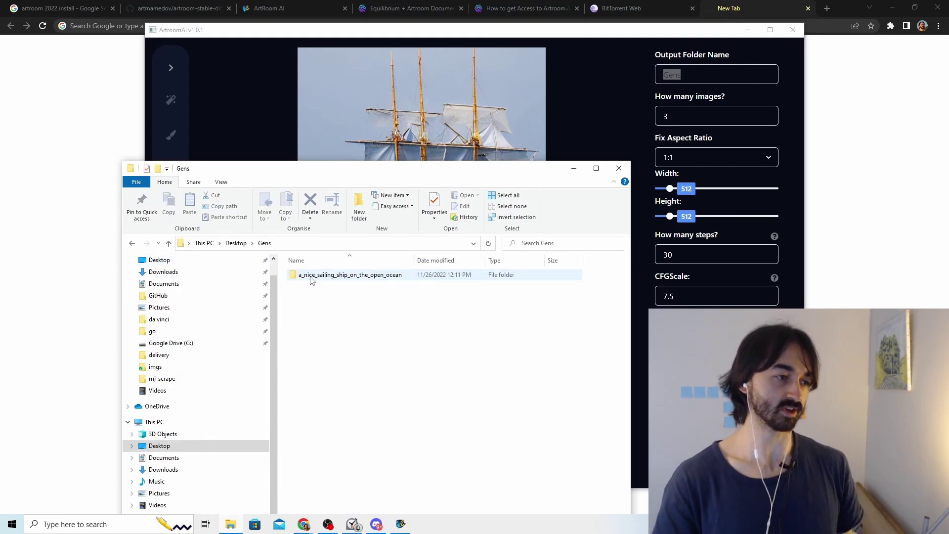
pyautogui.doubleClick(326, 281)
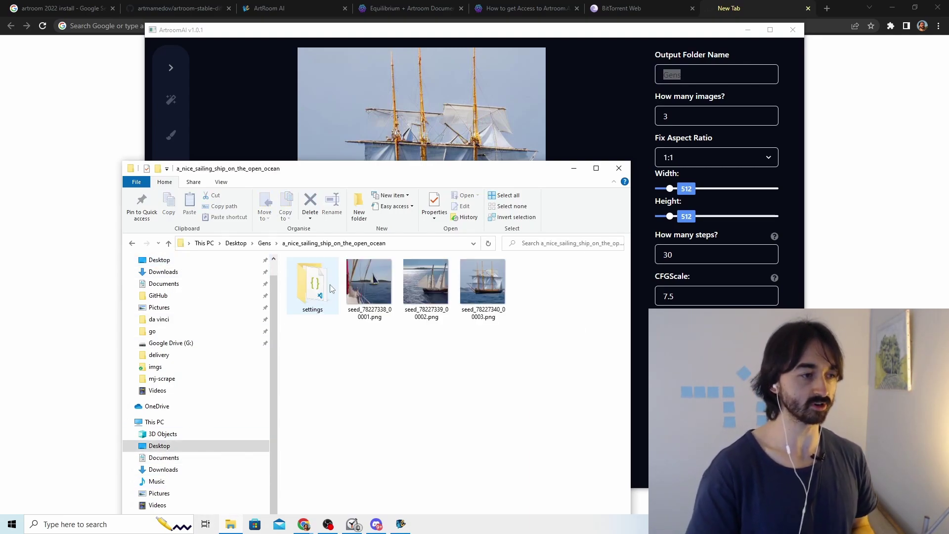
pyautogui.click(360, 283)
pyautogui.doubleClick(360, 284)
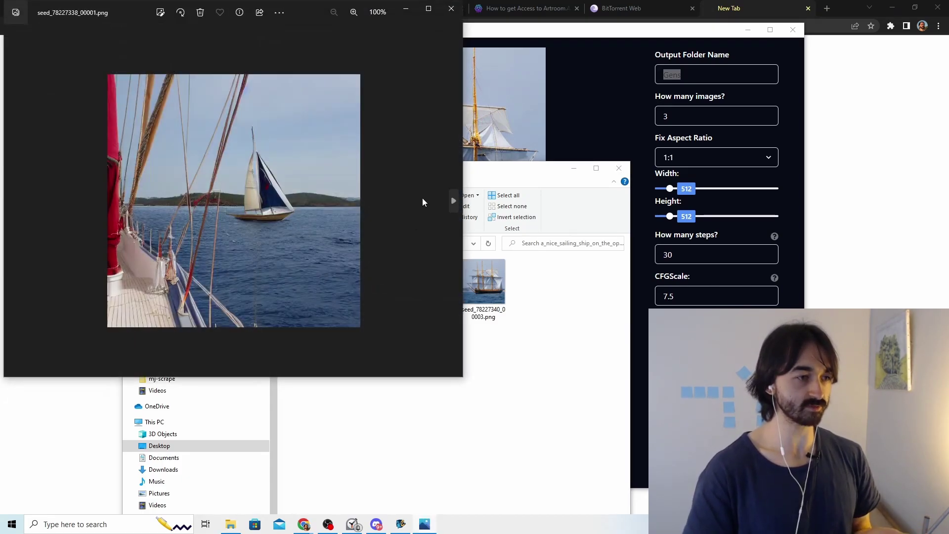
pyautogui.doubleClick(451, 200)
pyautogui.hotkey('ctrl', '+')
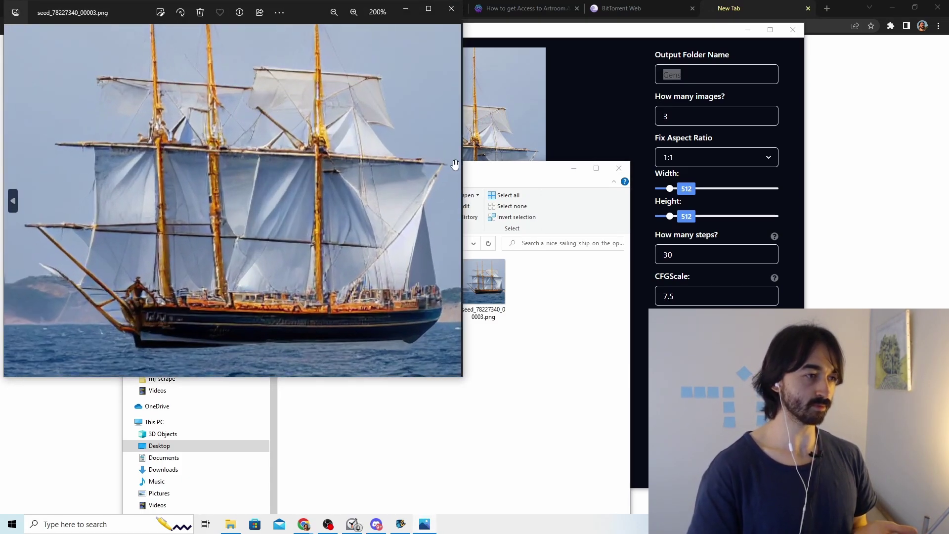
pyautogui.click(451, 9)
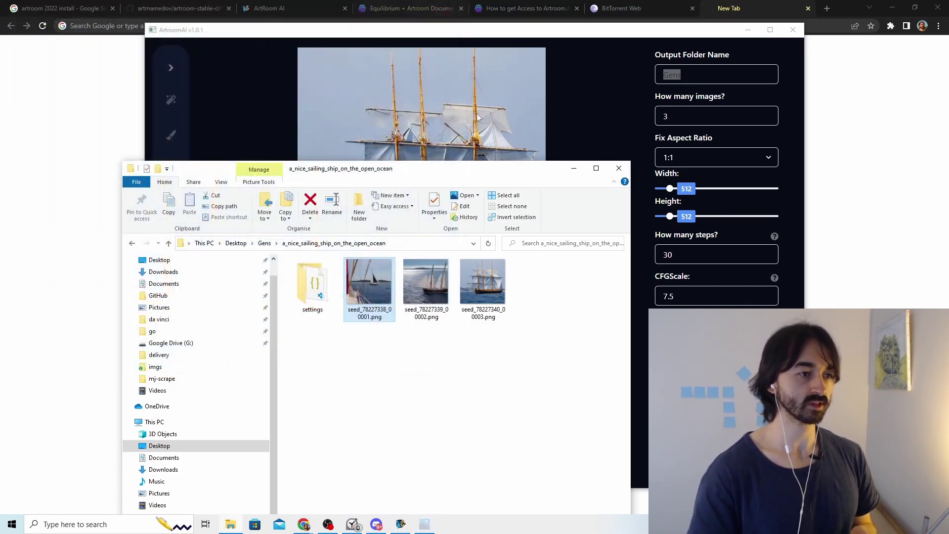
pyautogui.click(573, 168)
# - Generate 1 image in Artroom with the prompt "a nice sailing ship on the open ocean, by greg rutkowski"
pyautogui.click(444, 356)
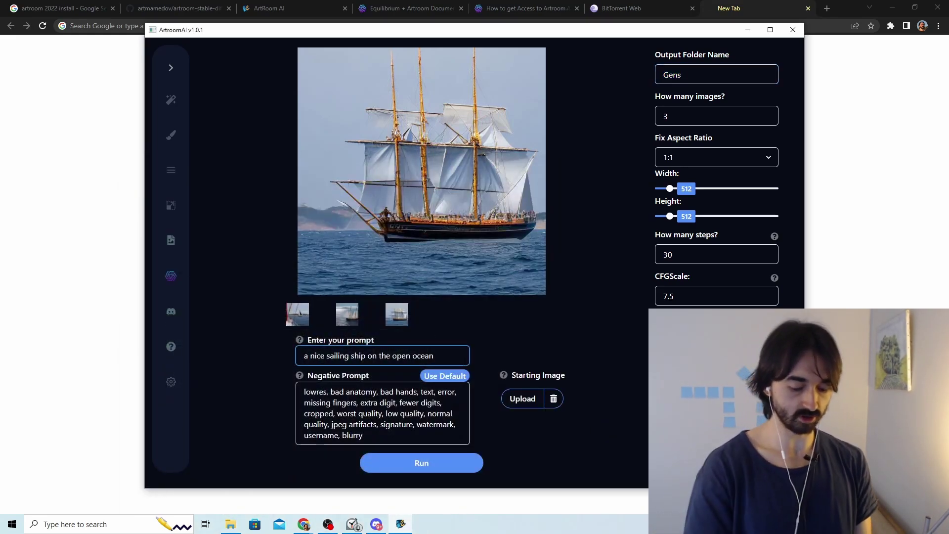
pyautogui.write(',')
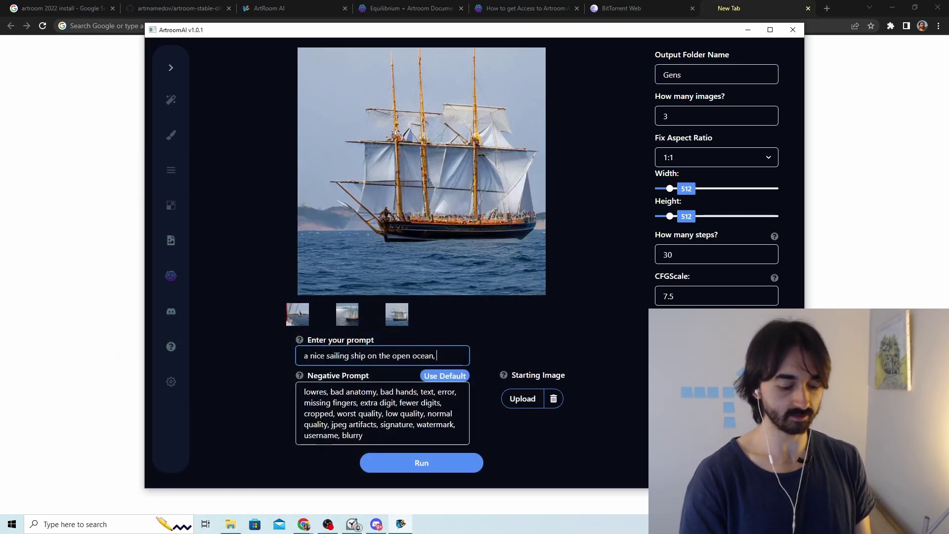
pyautogui.write(' by')
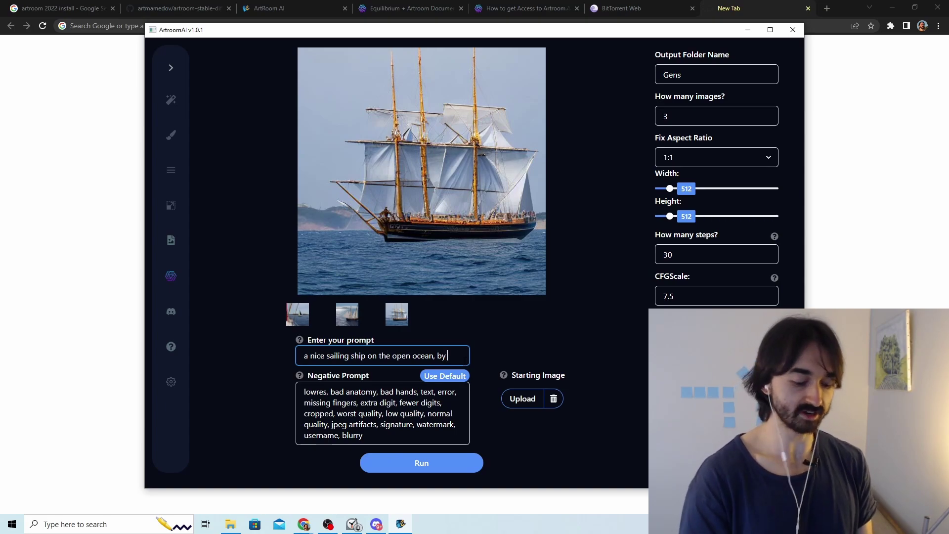
pyautogui.write(' greg')
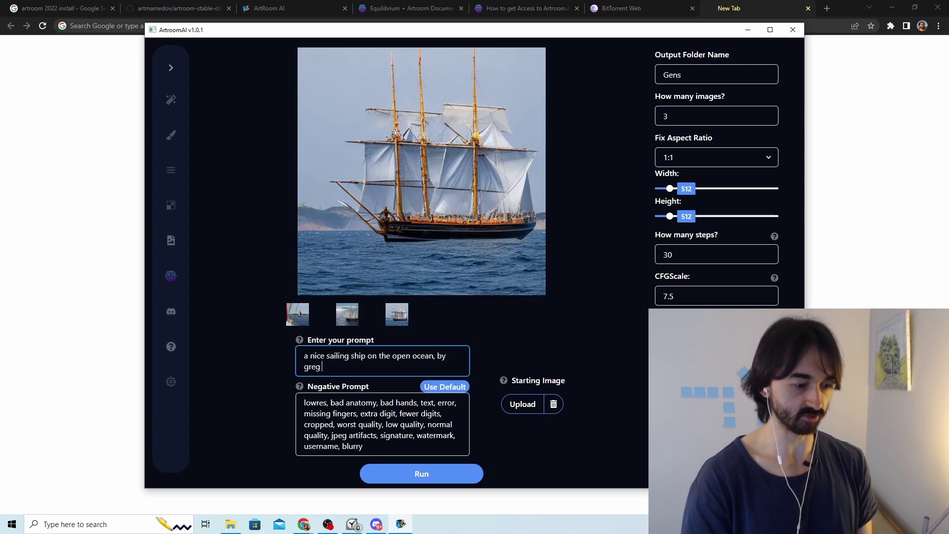
pyautogui.write(' rutowski')
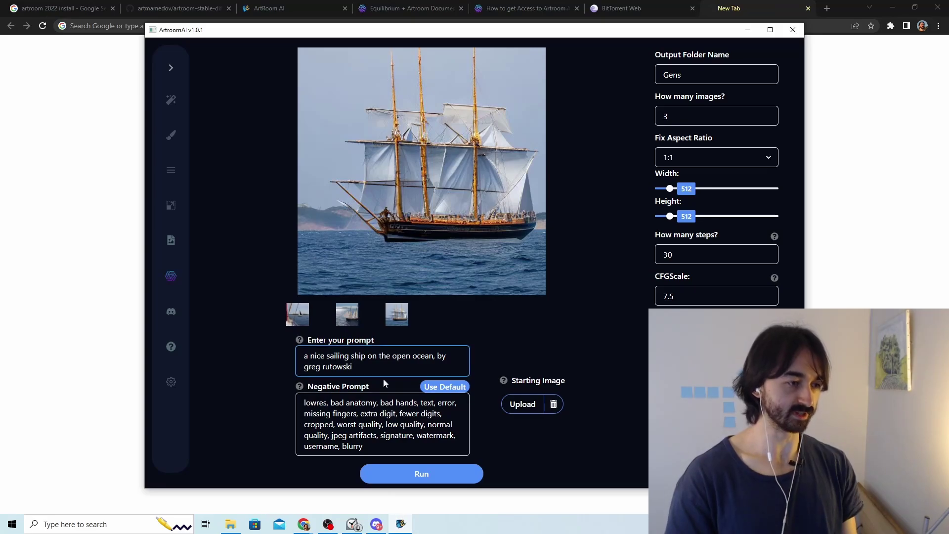
pyautogui.hotkey('ctrl', 'BackSpace')
pyautogui.hotkey('ctrl', 'BackSpace')
pyautogui.write('greg rutkowski')
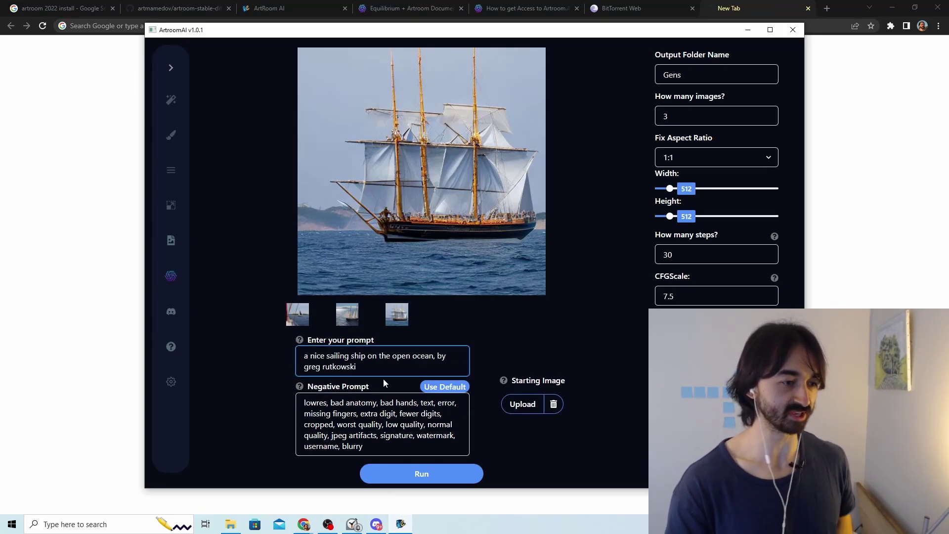
pyautogui.click(689, 116)
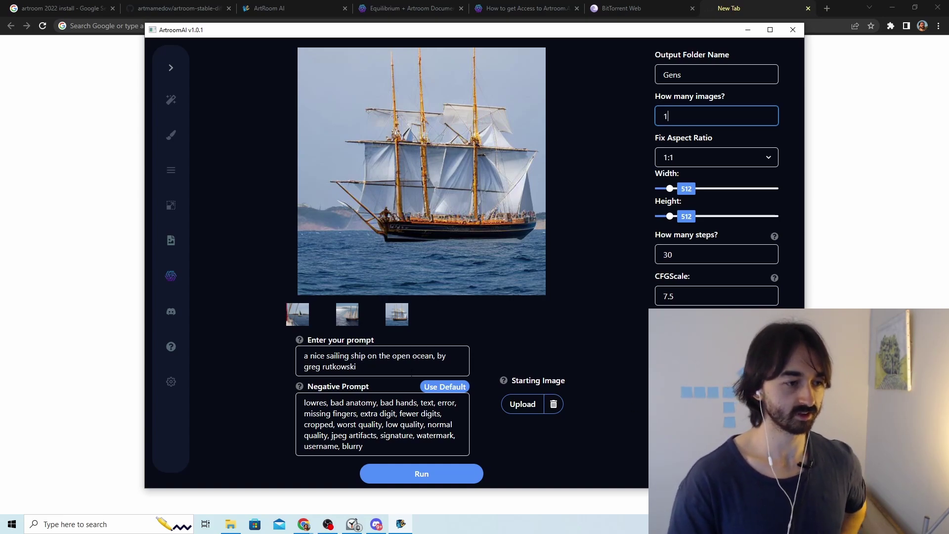
pyautogui.click(451, 476)
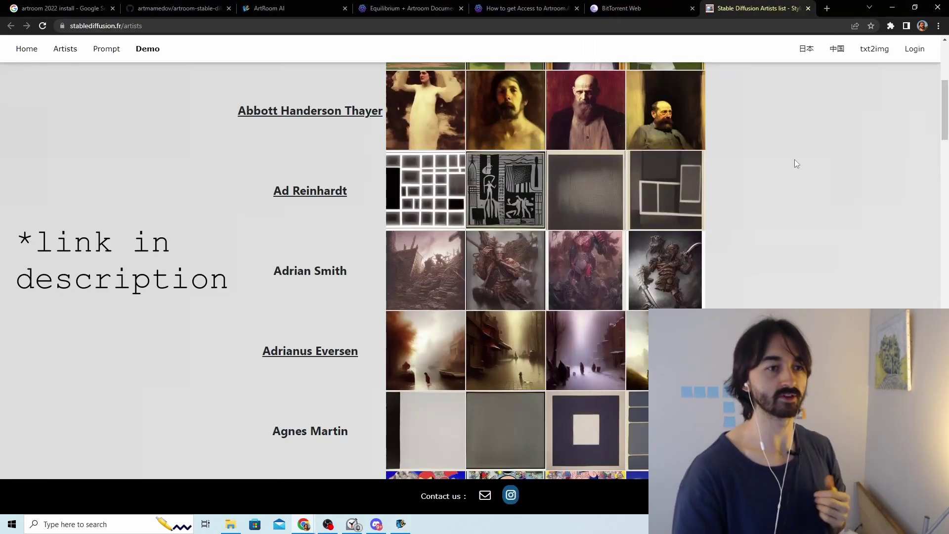
# - Browse the Stable Diffusion artists list in the browser for another style and copy the artist name Robert Hagan
pyautogui.scroll(-10, 788, 151)
pyautogui.scroll(-18, 781, 147)
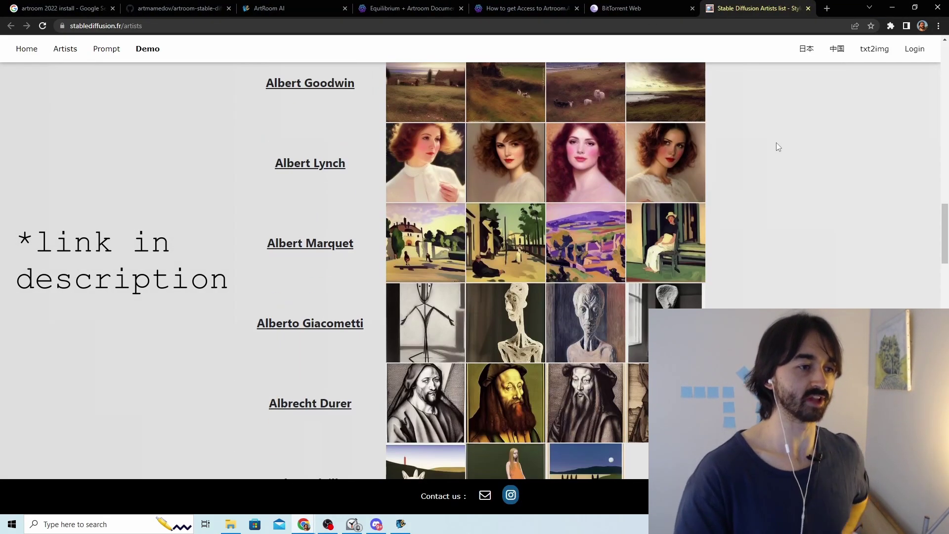
pyautogui.scroll(-6, 772, 163)
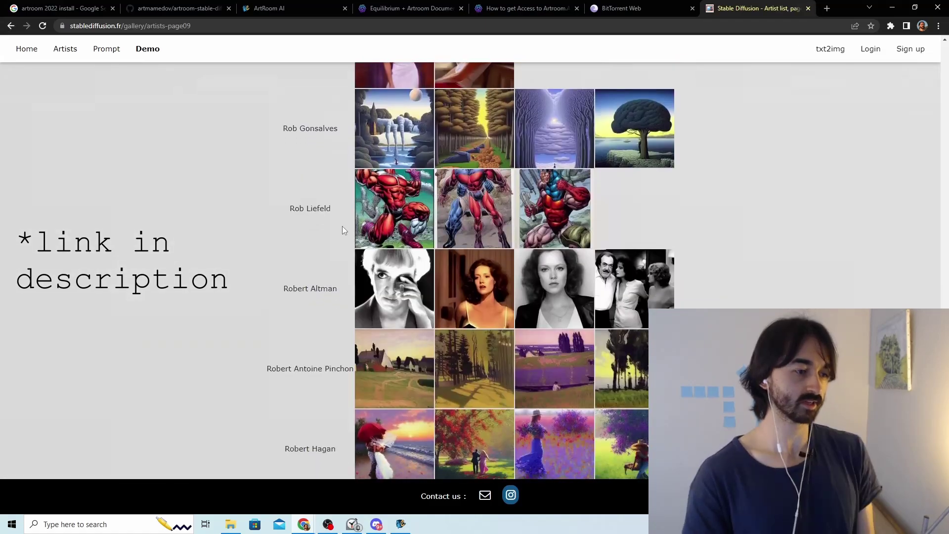
pyautogui.scroll(-1, 342, 226)
pyautogui.moveTo(338, 411); pyautogui.dragTo(283, 410)
pyautogui.hotkey('ctrl', 'c')
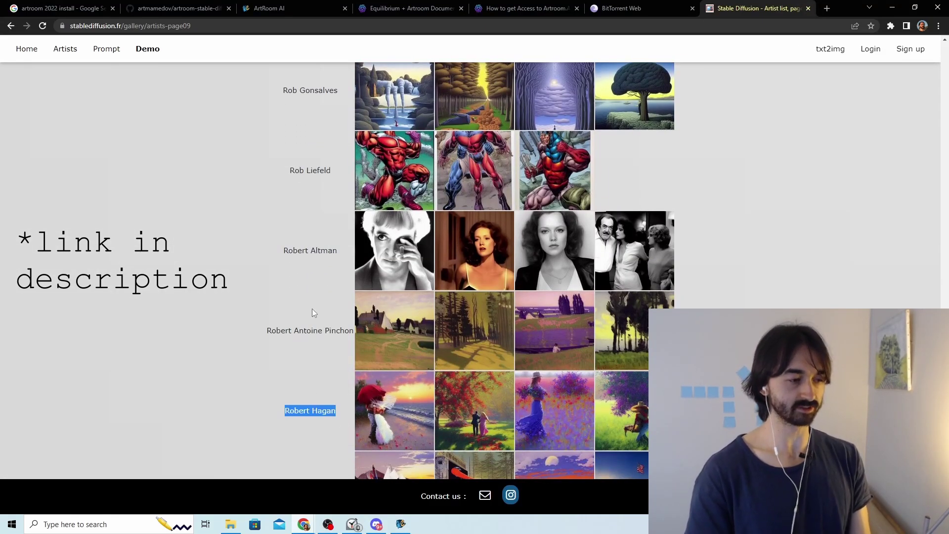
# - Switch to Artroom and generate an image with the prompt's artist replaced, reading "a nice sailing ship on the open ocean, by artist Robert Hagan"
pyautogui.hotkey('alt', 'Tab')
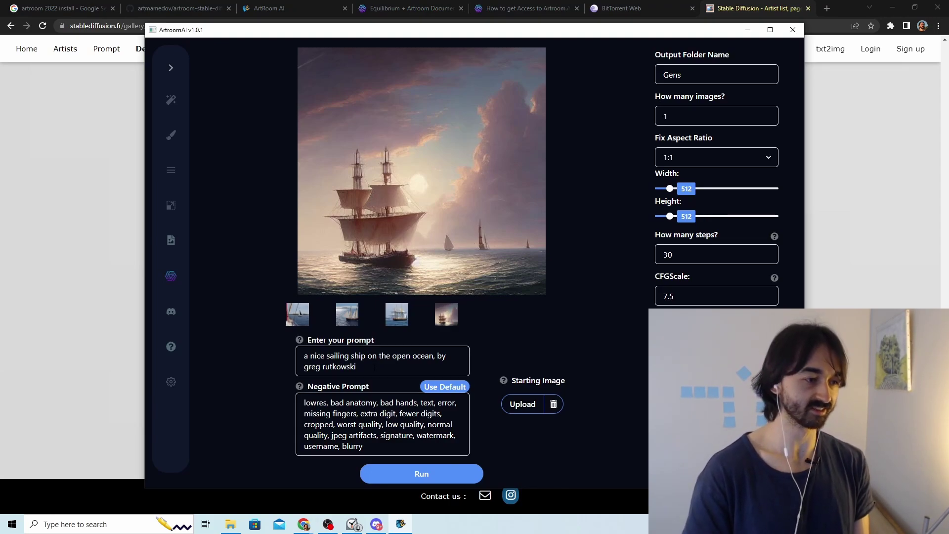
pyautogui.moveTo(357, 367); pyautogui.dragTo(303, 367)
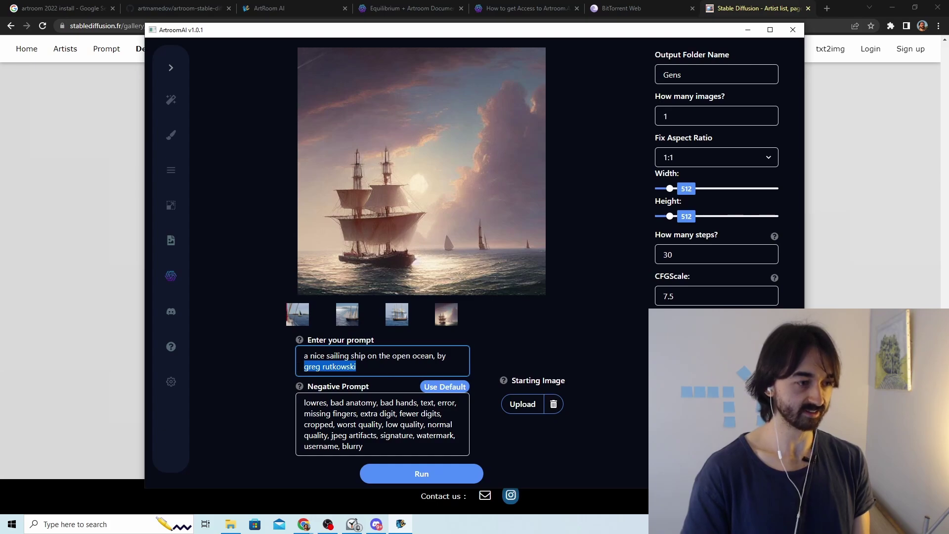
pyautogui.hotkey('ctrl', 'v')
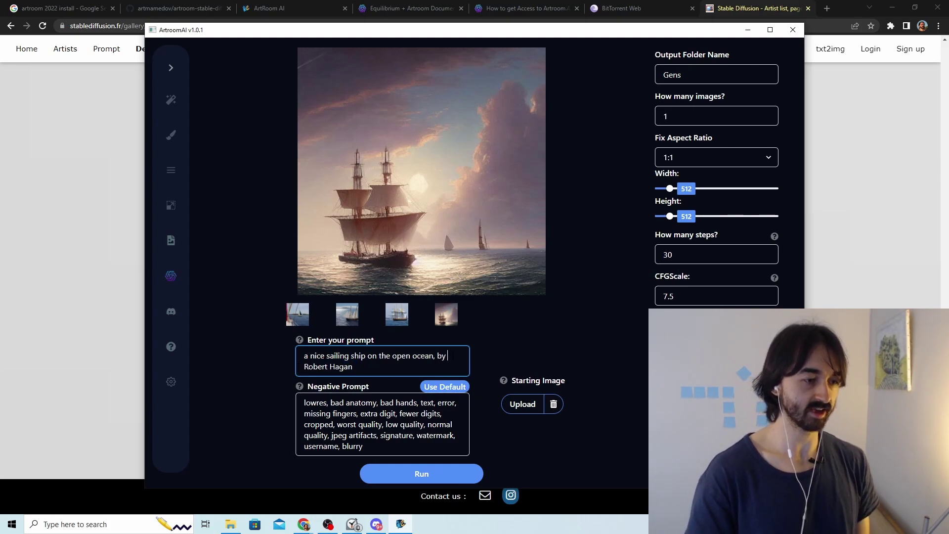
pyautogui.write('artist')
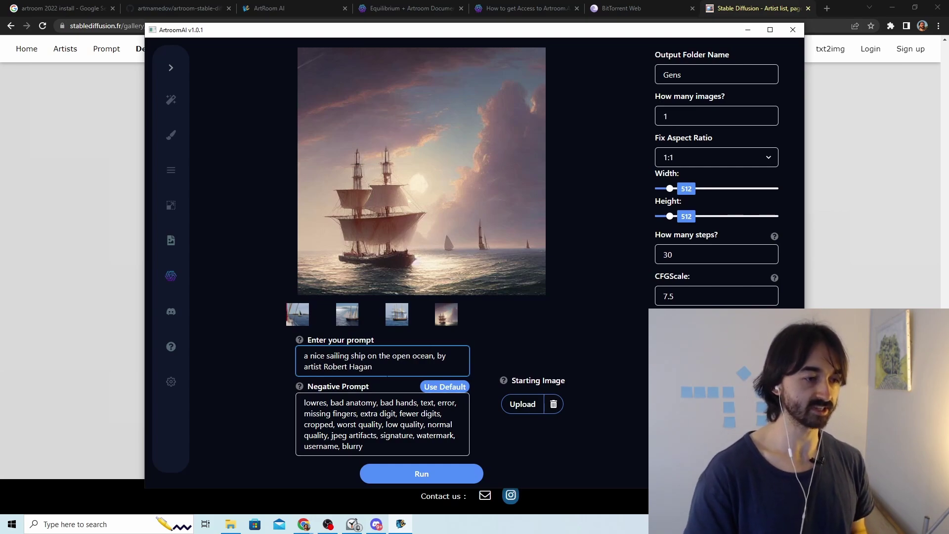
pyautogui.moveTo(372, 366); pyautogui.dragTo(299, 366)
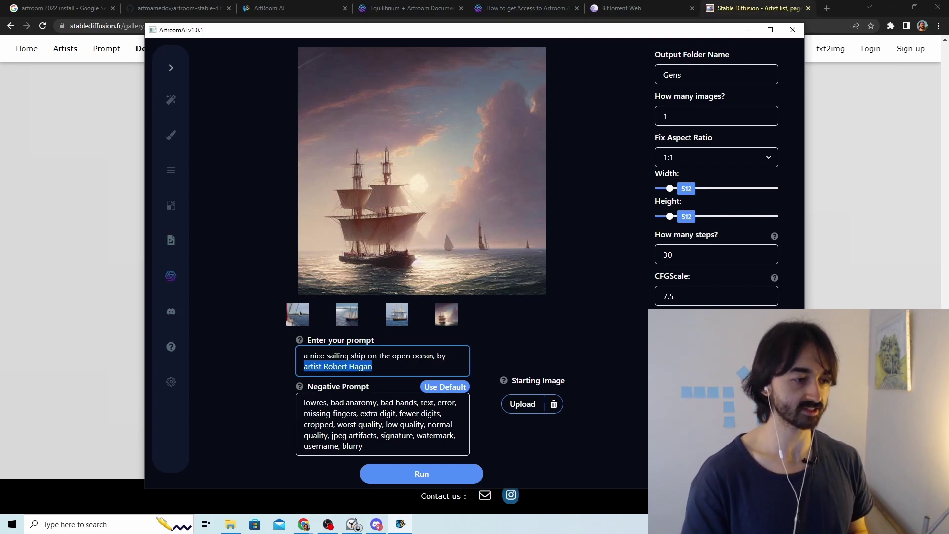
pyautogui.click(448, 475)
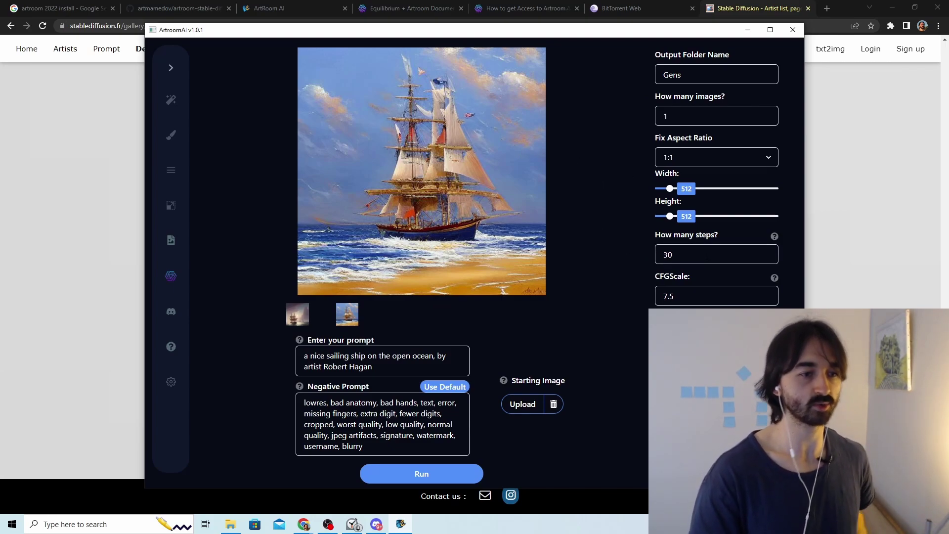
# - Set the number of steps to 50 and generate the sailing ship image again with the same prompt
pyautogui.doubleClick(667, 255)
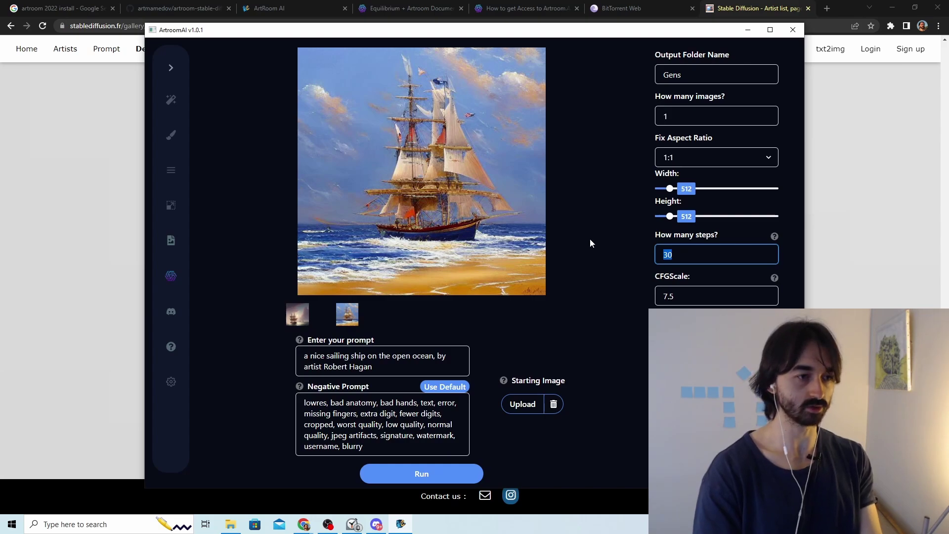
pyautogui.write('50')
pyautogui.press('Return')
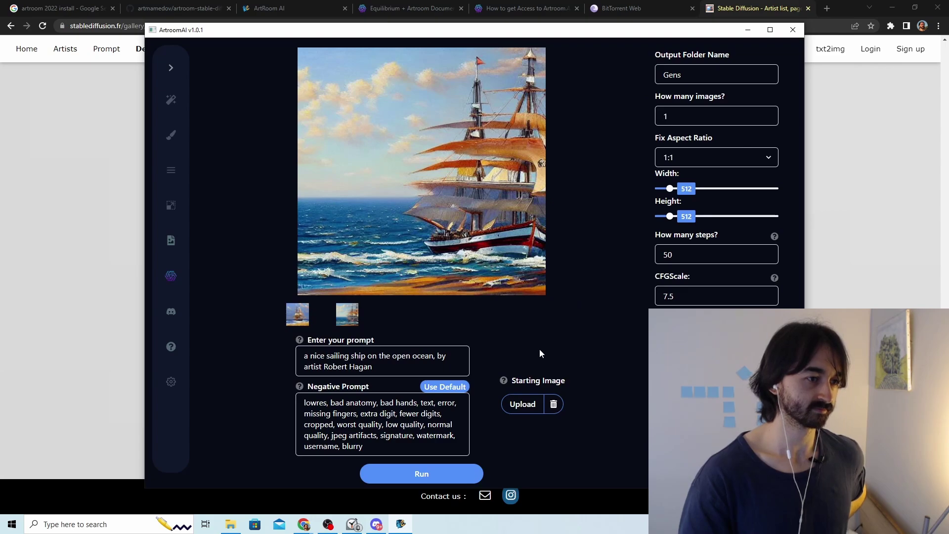
# - Compare the two Robert Hagan style ship images by viewing each one enlarged, ending on the 50-step version
pyautogui.click(349, 319)
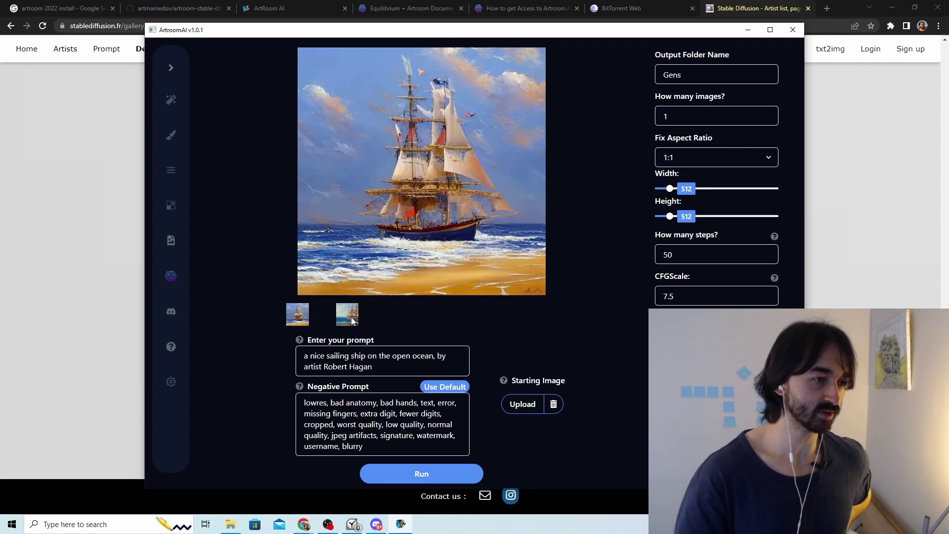
pyautogui.click(300, 316)
pyautogui.click(344, 318)
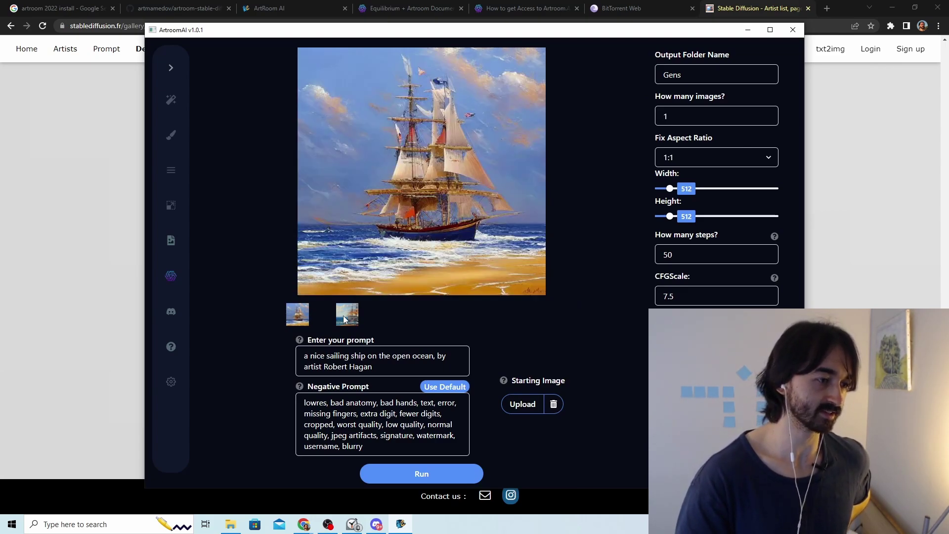
pyautogui.click(347, 316)
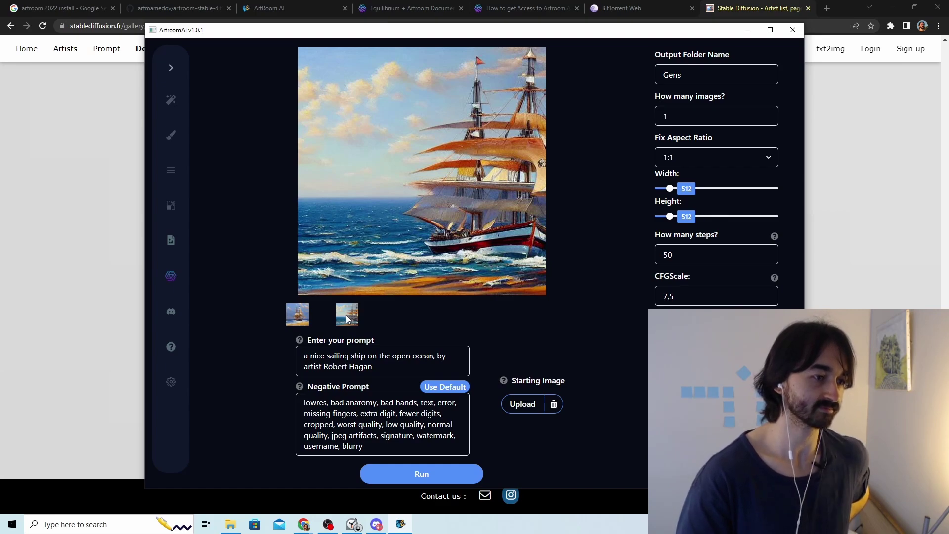